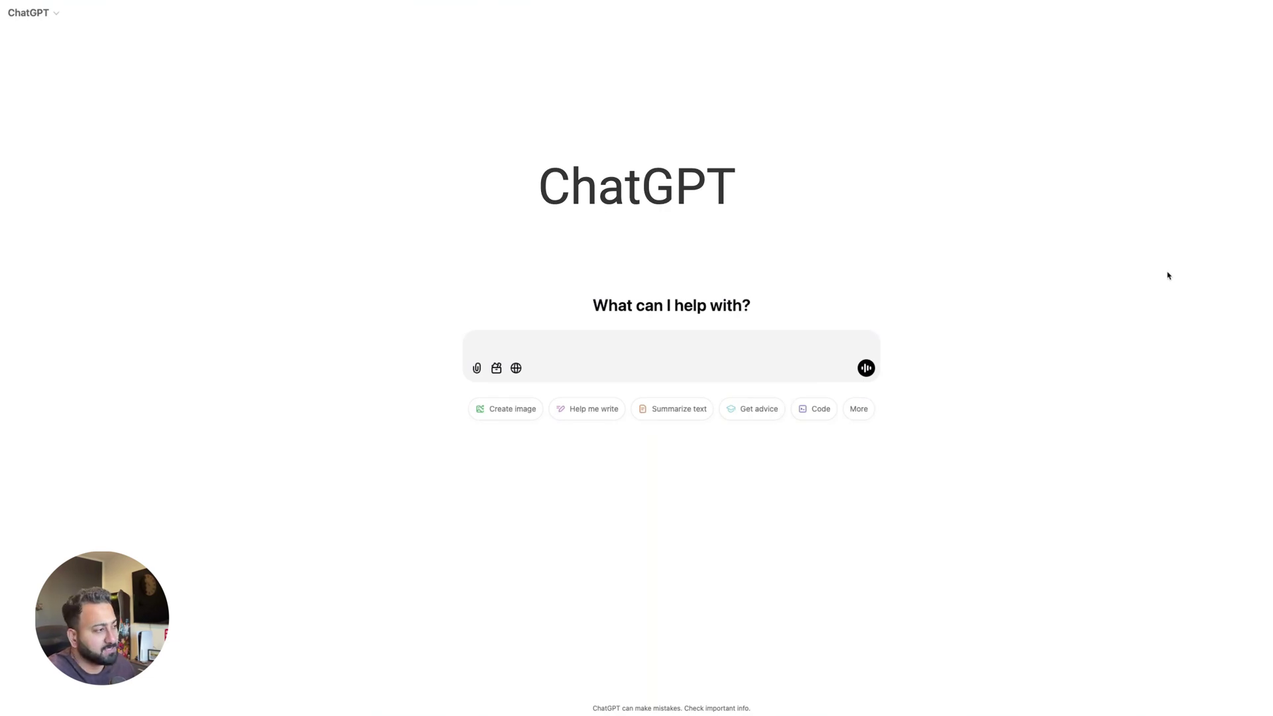
Step: Examine the available ChatGPT models and the sources offered for attaching files, including the Microsoft OneDrive options
click(32, 13)
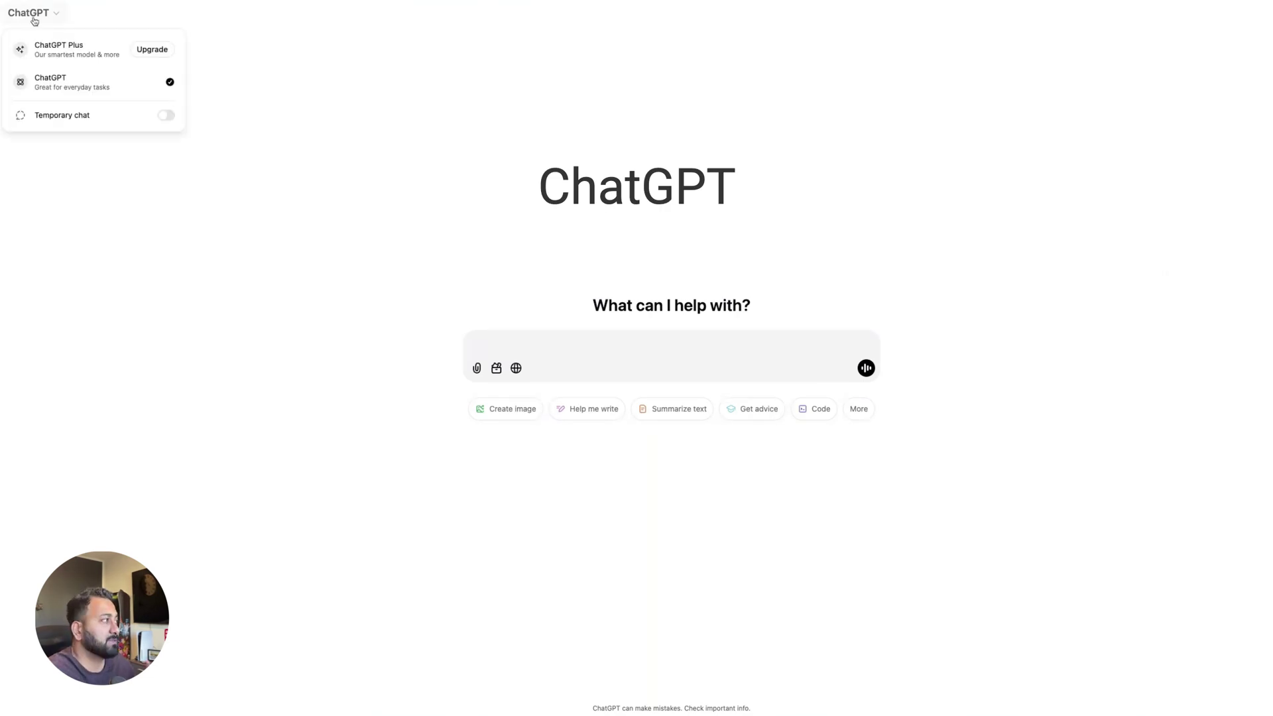
click(85, 89)
click(477, 368)
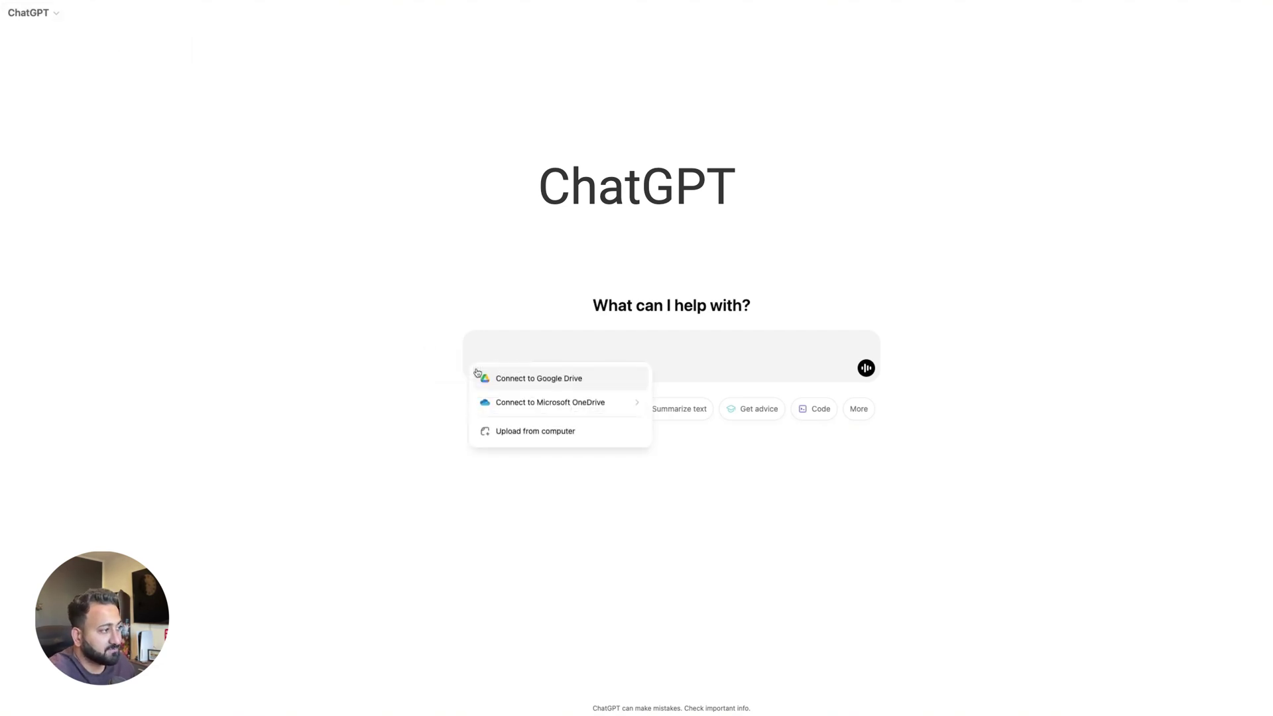
mouse_move(521, 405)
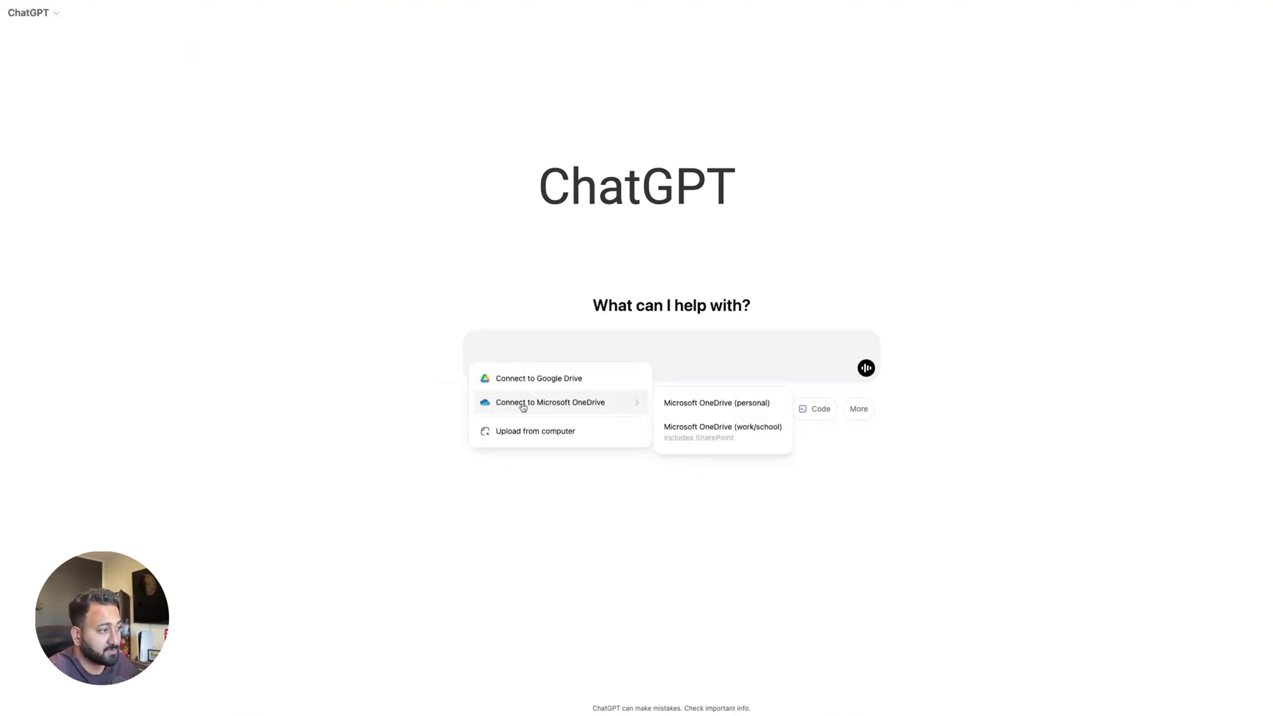
click(438, 395)
Step: Examine ChatGPT's tool list, the additional prompt suggestions and the Customize ChatGPT settings
click(498, 368)
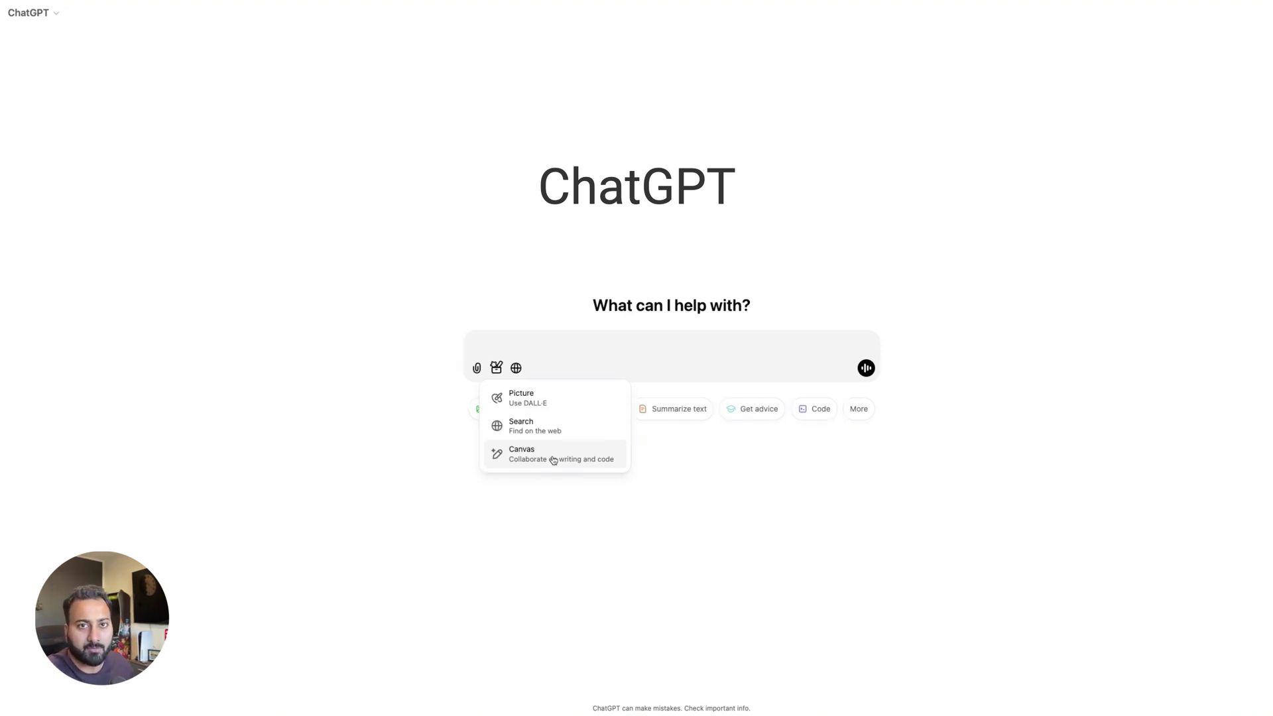
click(517, 371)
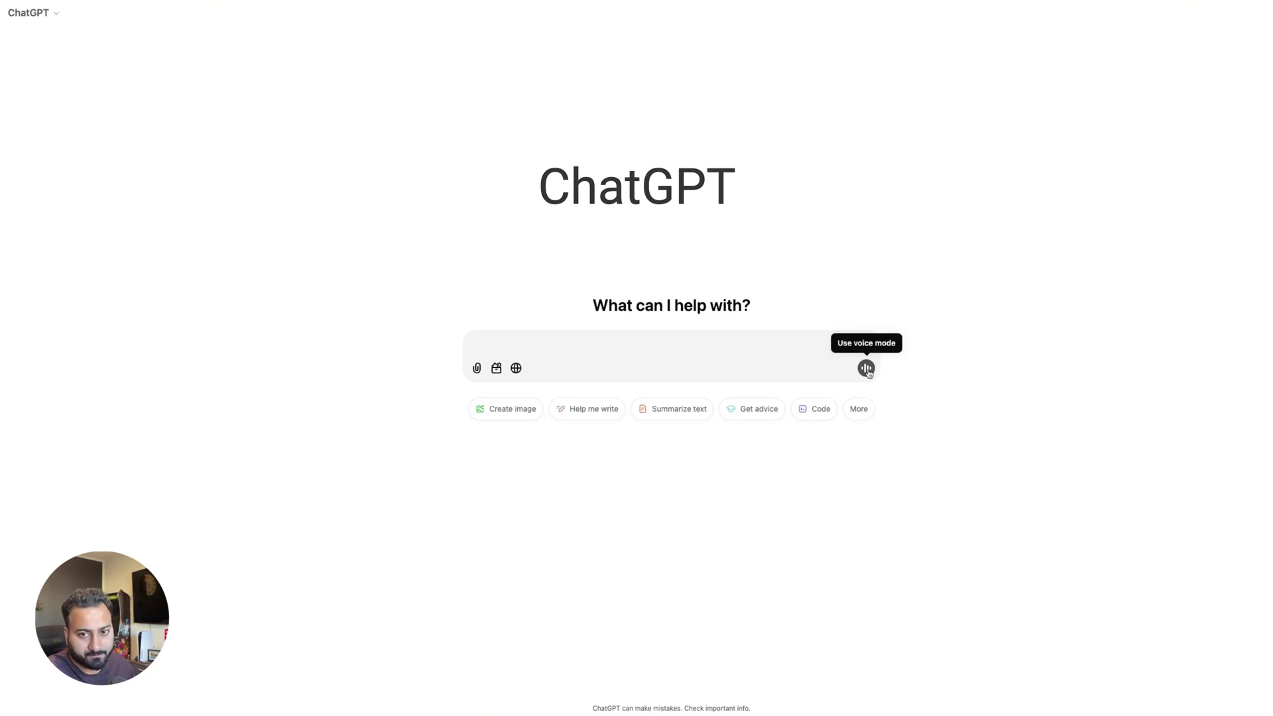
click(859, 408)
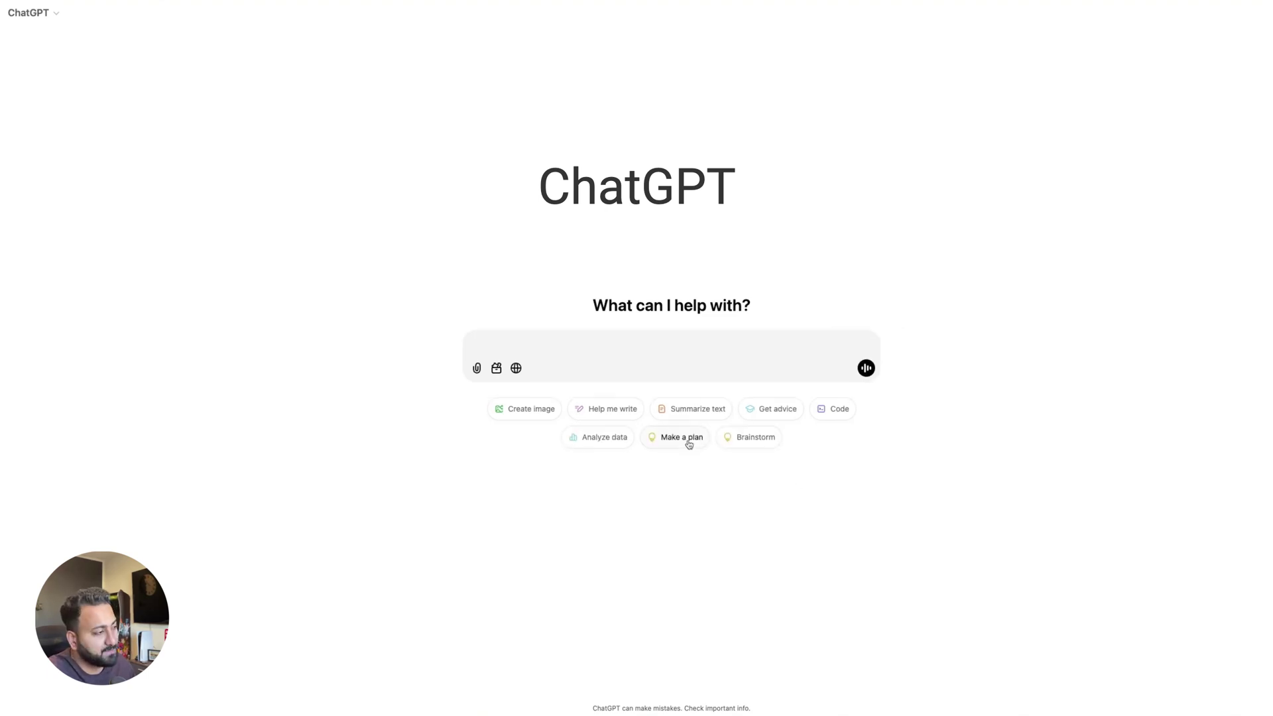
key(super+shift+i)
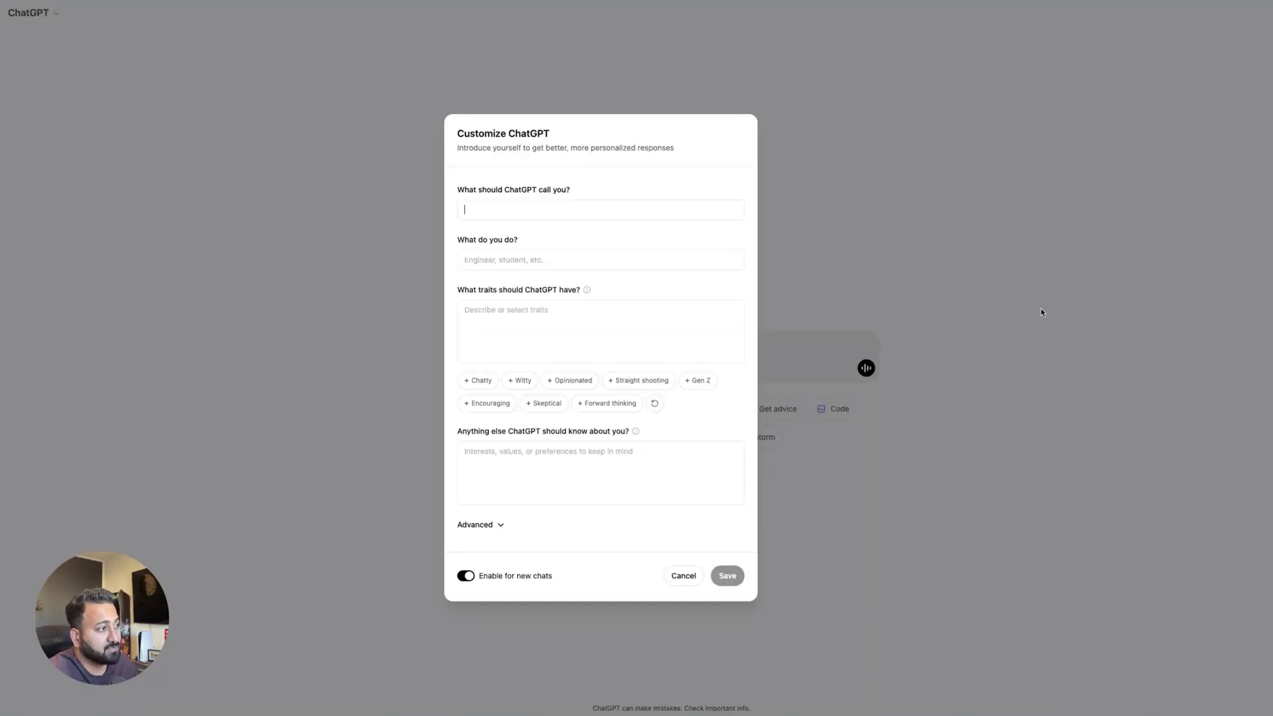
click(592, 206)
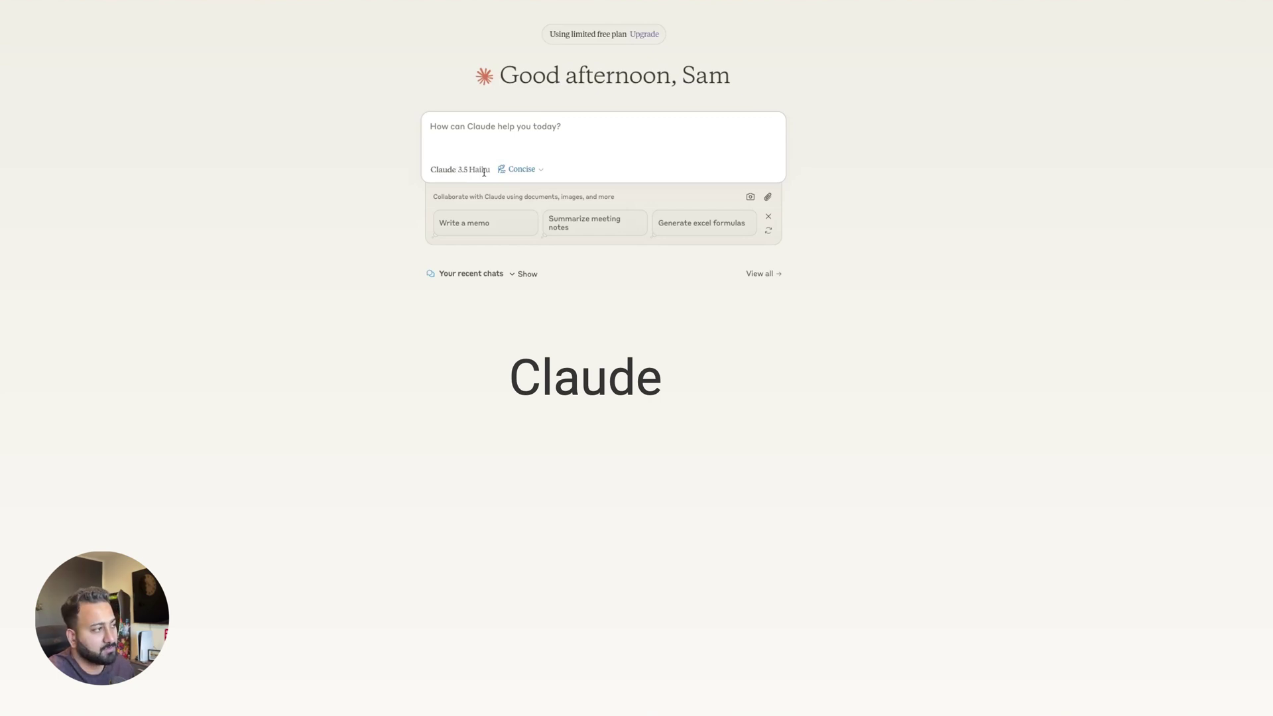
Step: Look over the response styles in Claude and the Focus options in Perplexity
click(521, 170)
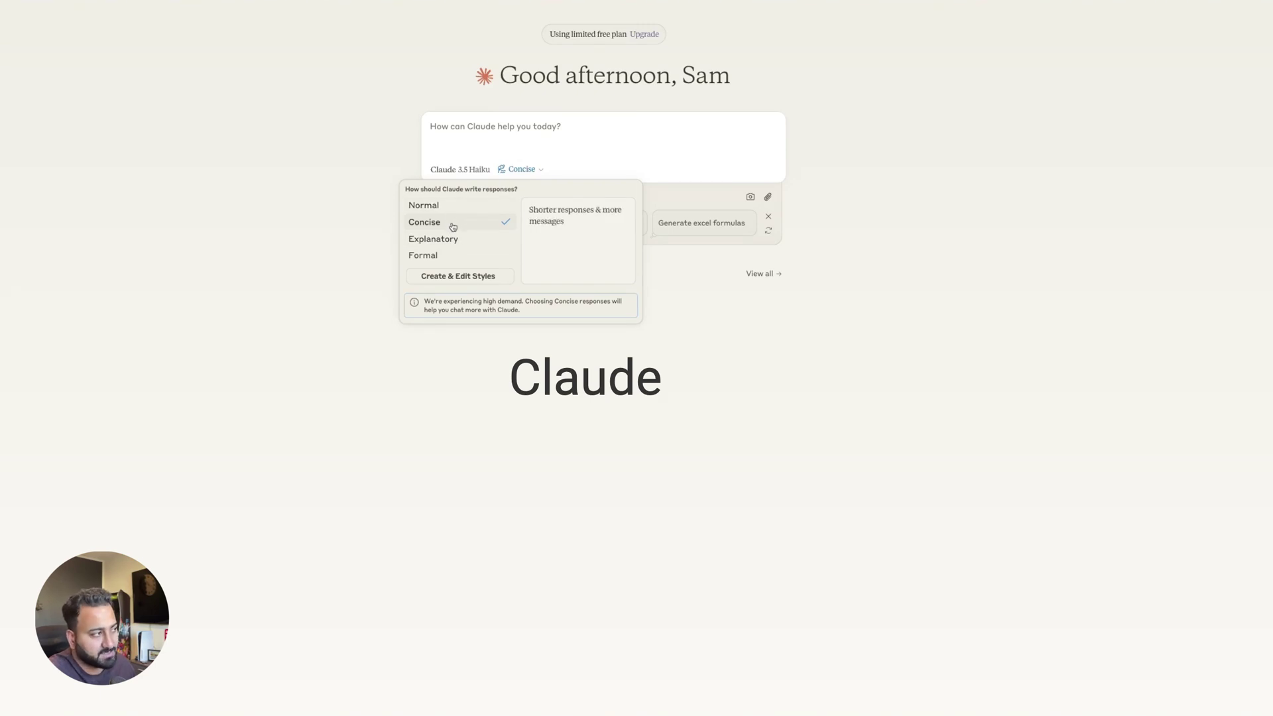
click(571, 156)
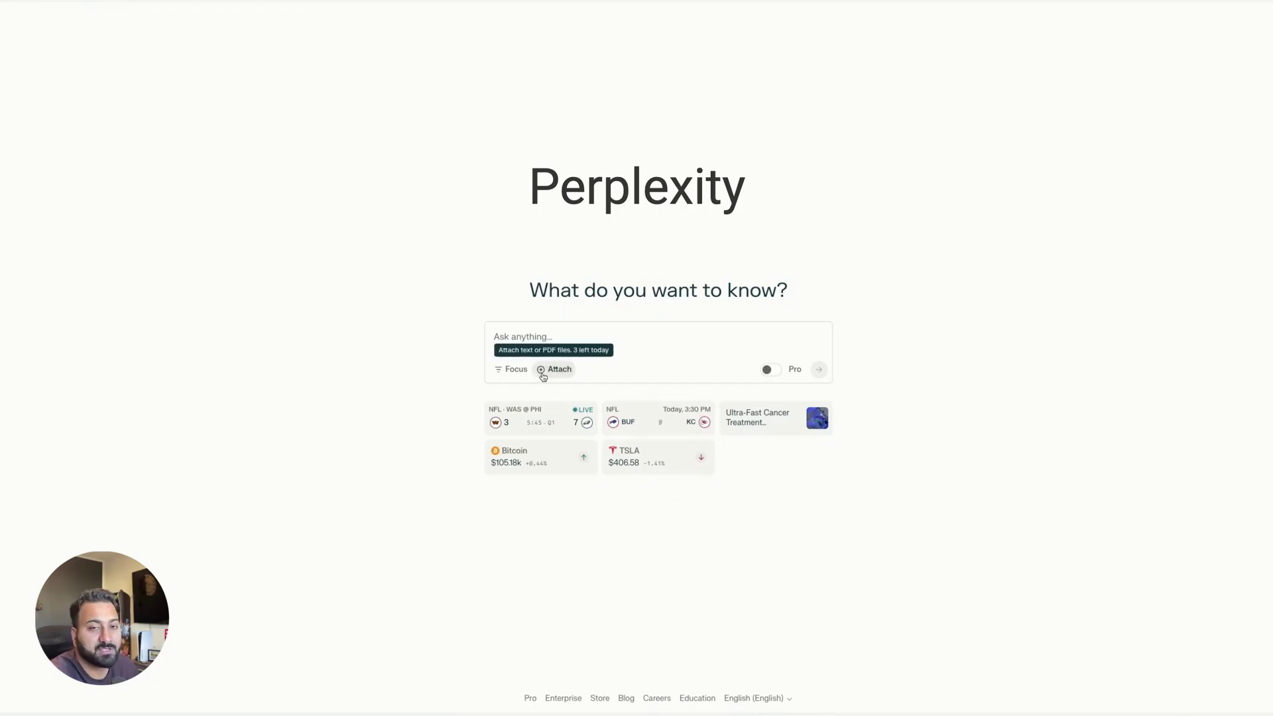
mouse_move(781, 373)
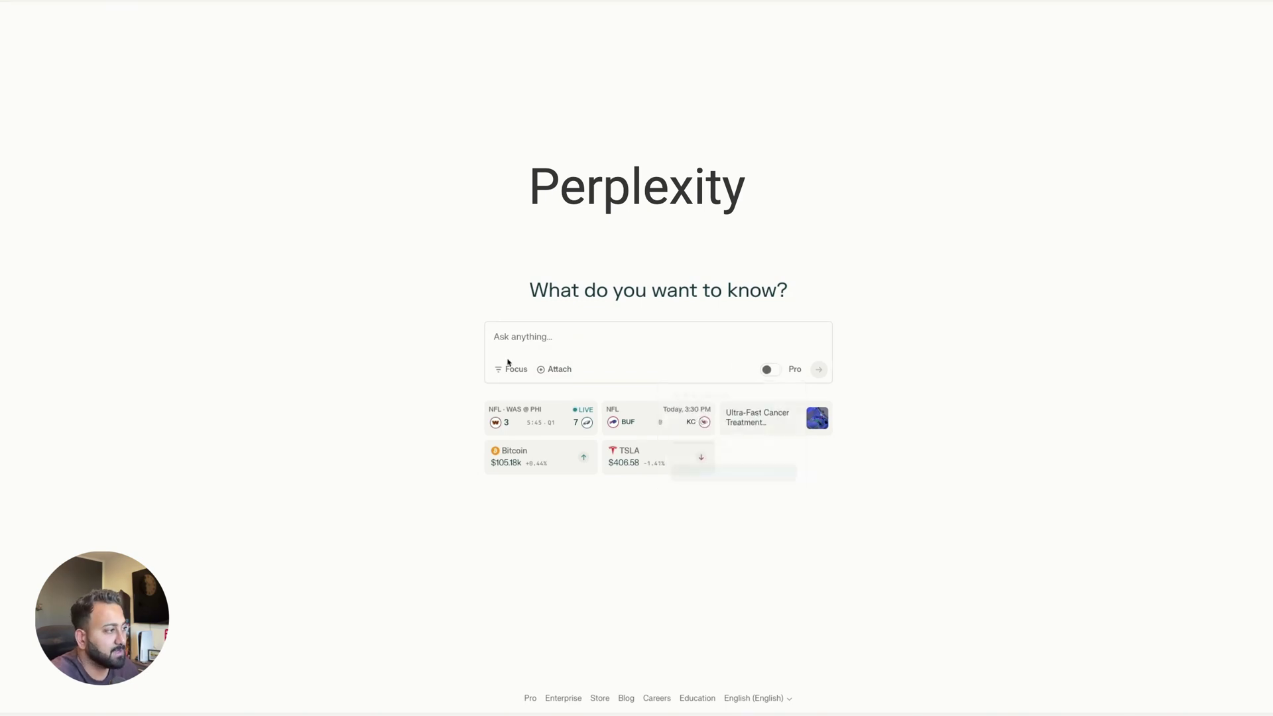
click(512, 370)
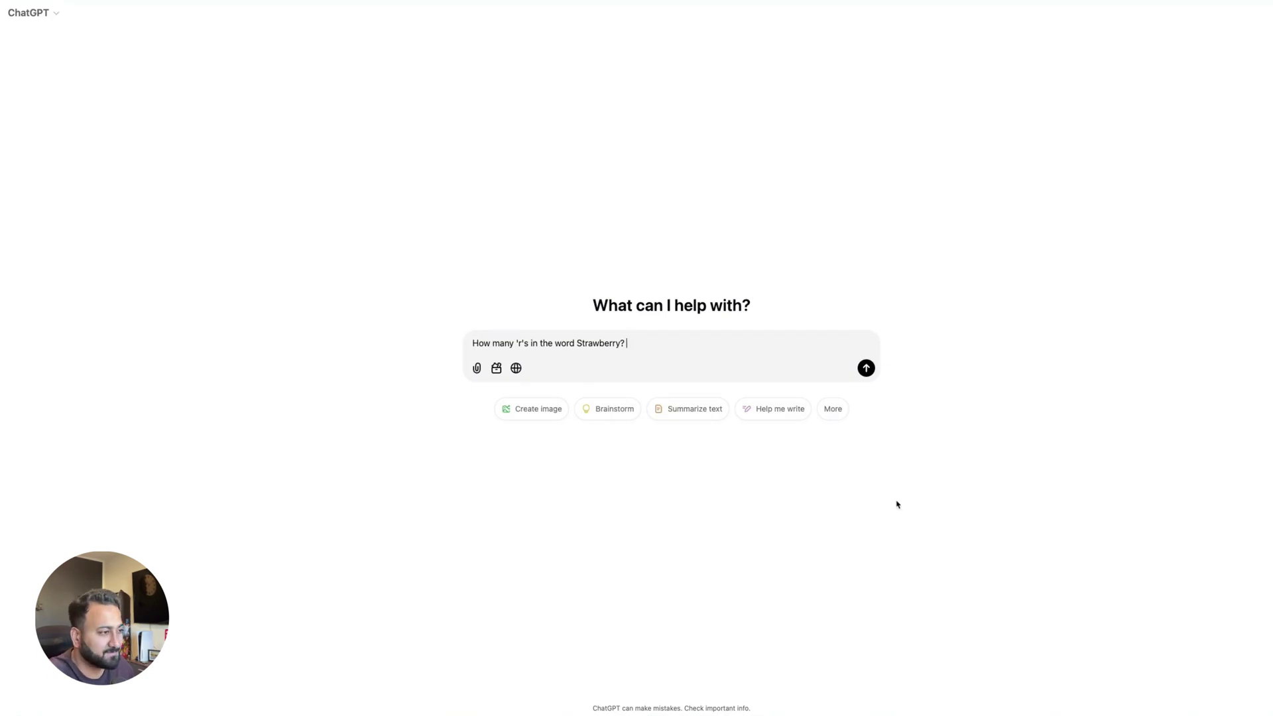
Step: Ask ChatGPT "How many 'r's in the word Strawberry?" and read through DeepSeek's answer to the same question
key(Return)
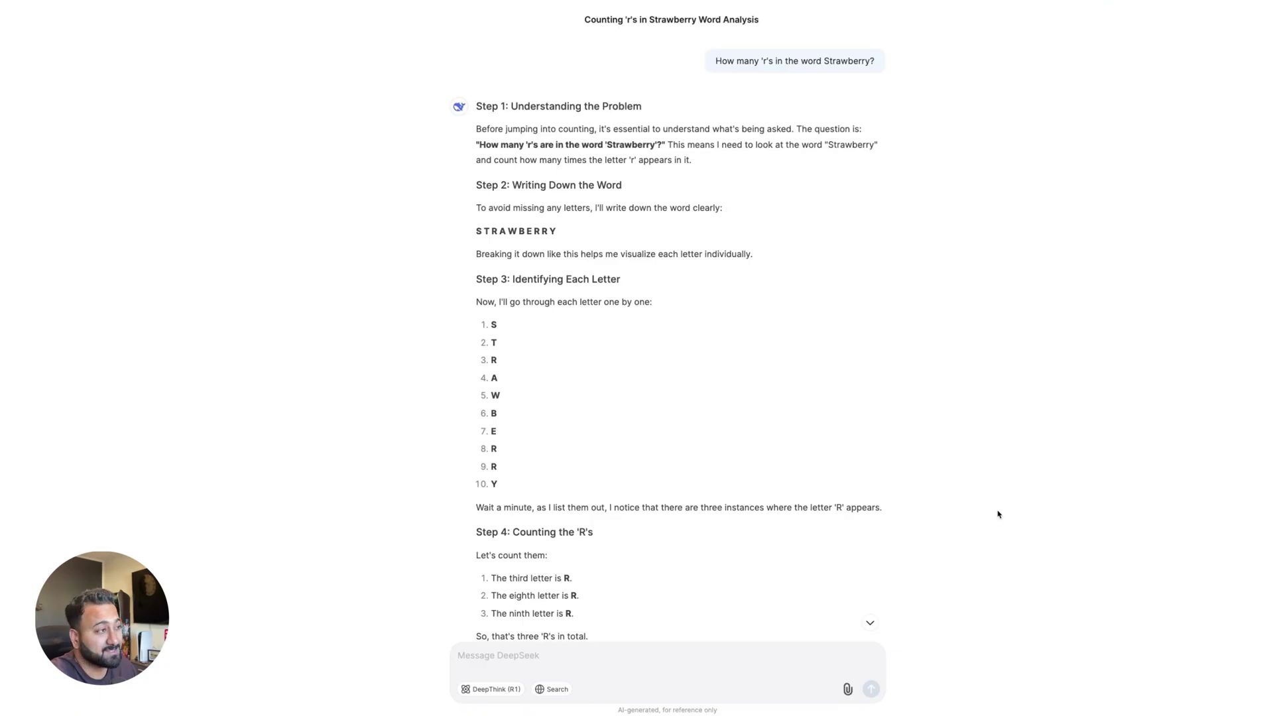
scroll(998, 514, down, 6)
scroll(998, 514, down, 3)
scroll(952, 533, up, 8)
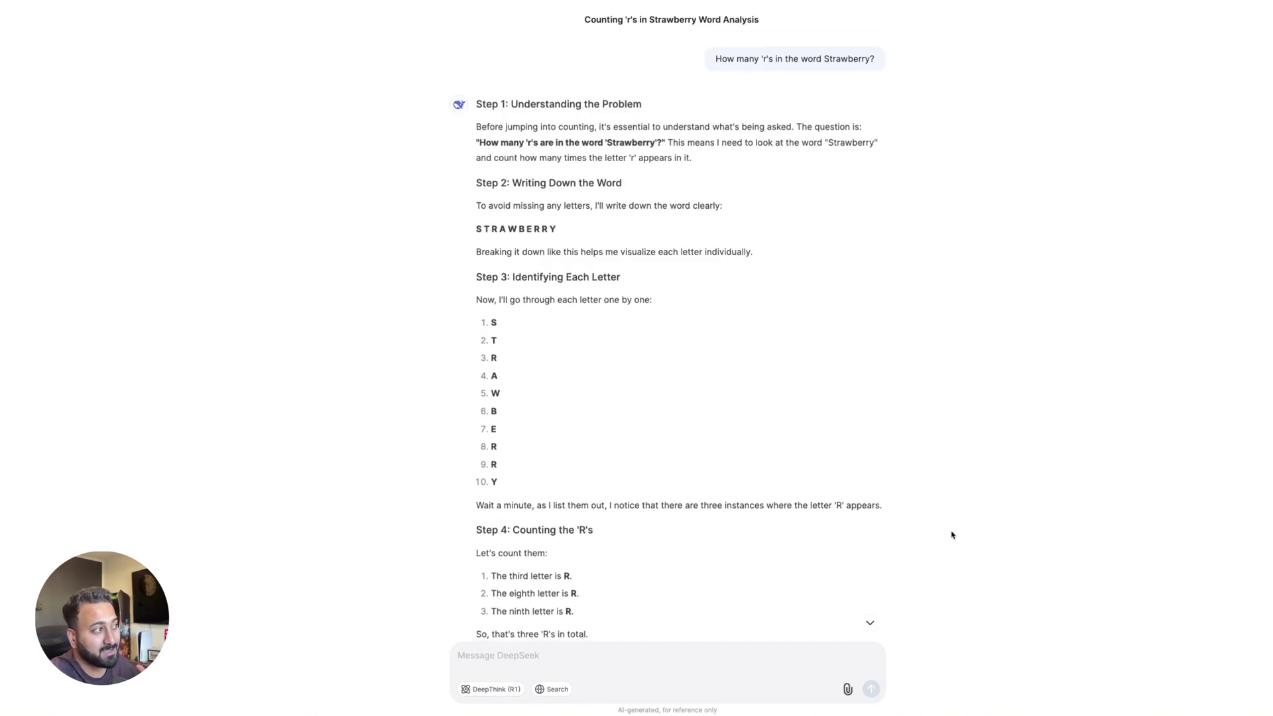
scroll(952, 535, down, 7)
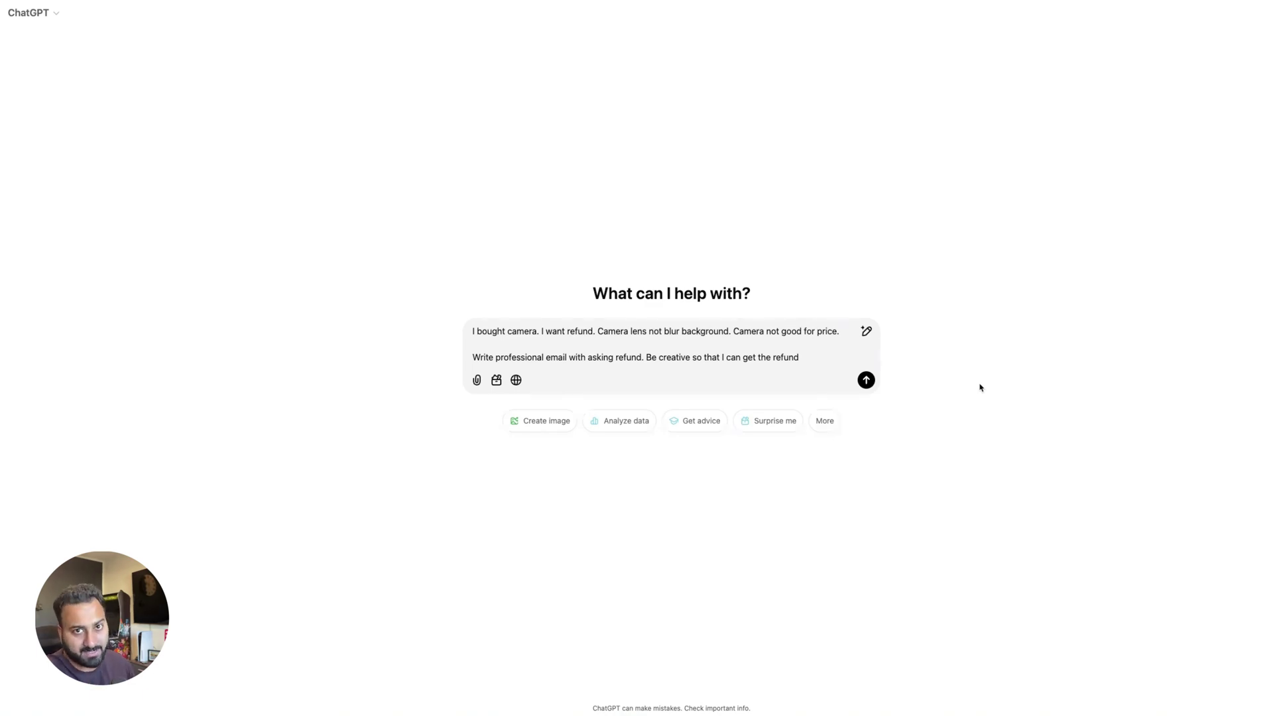
Step: Submit the prompt for a professional camera refund email to ChatGPT, to Claude in the Formal style, and to Perplexity
click(867, 380)
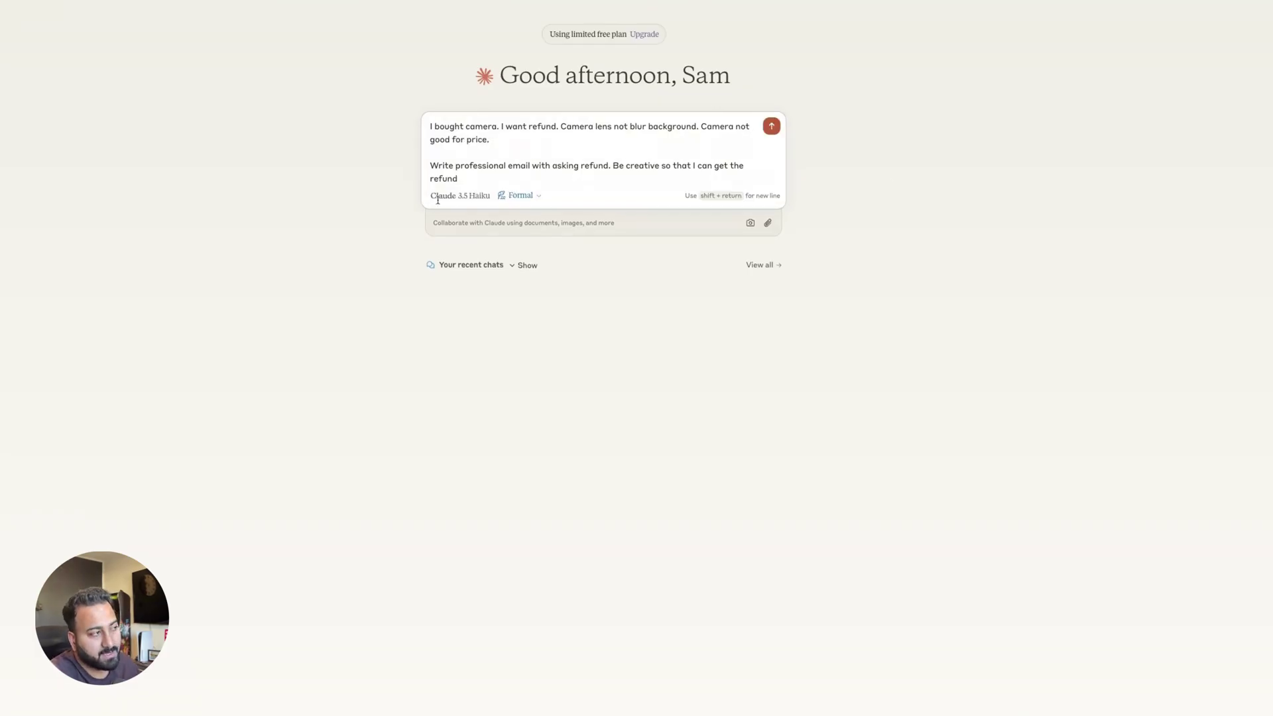
click(519, 197)
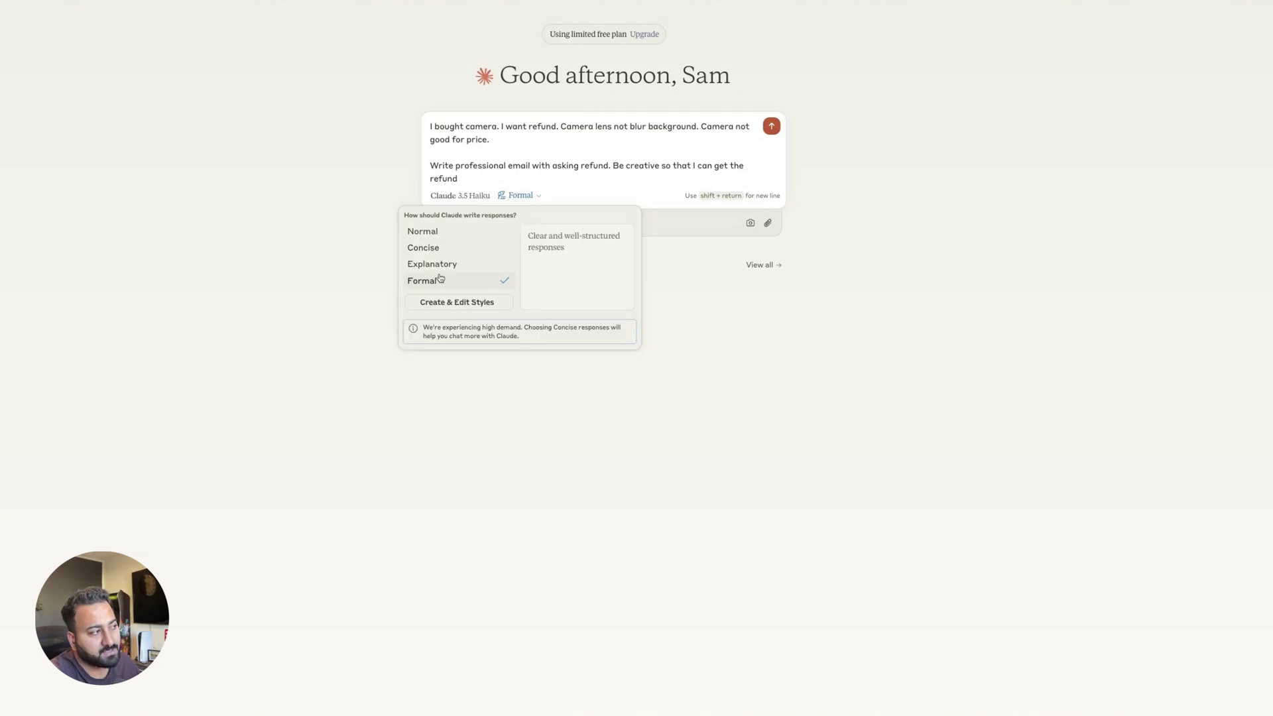
click(578, 194)
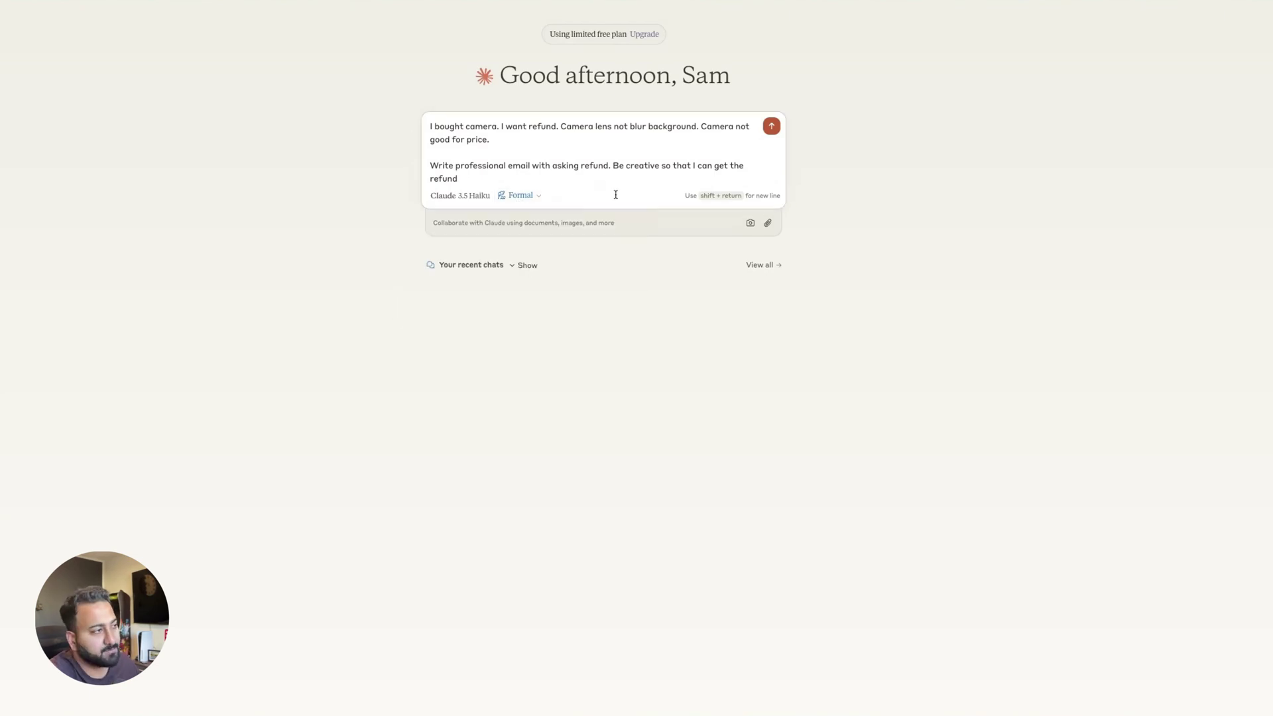
click(771, 126)
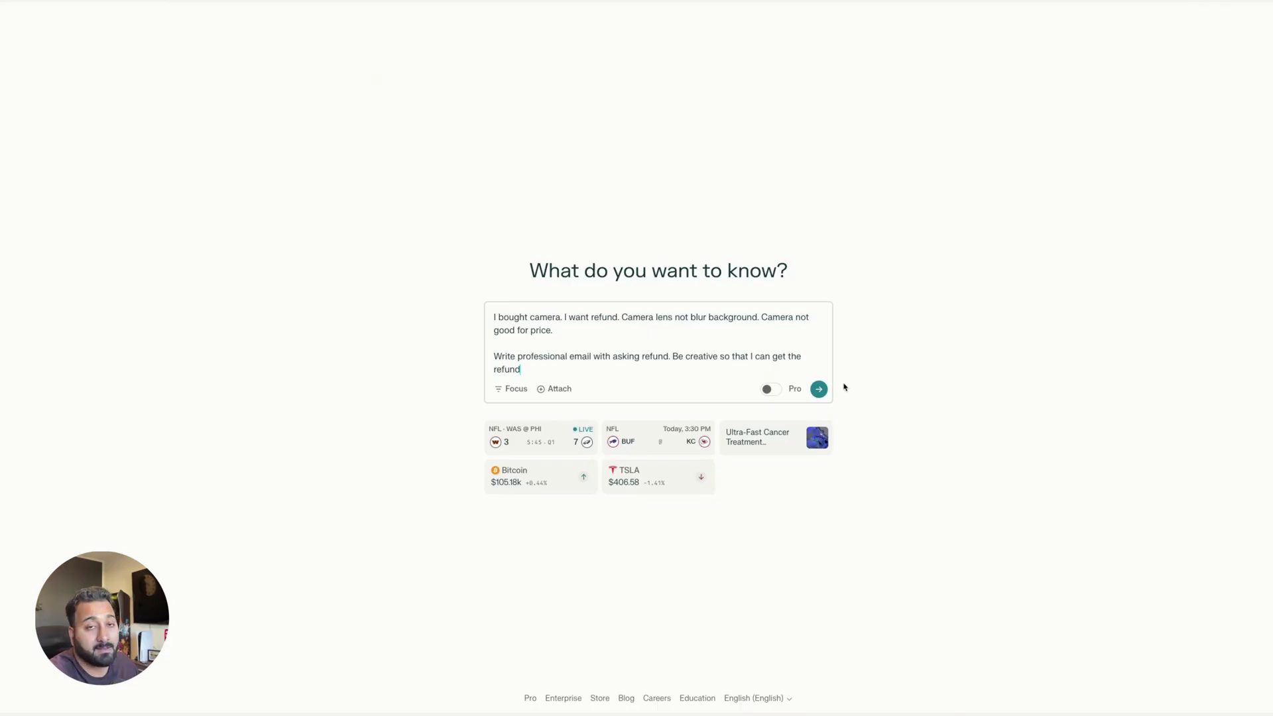
click(819, 389)
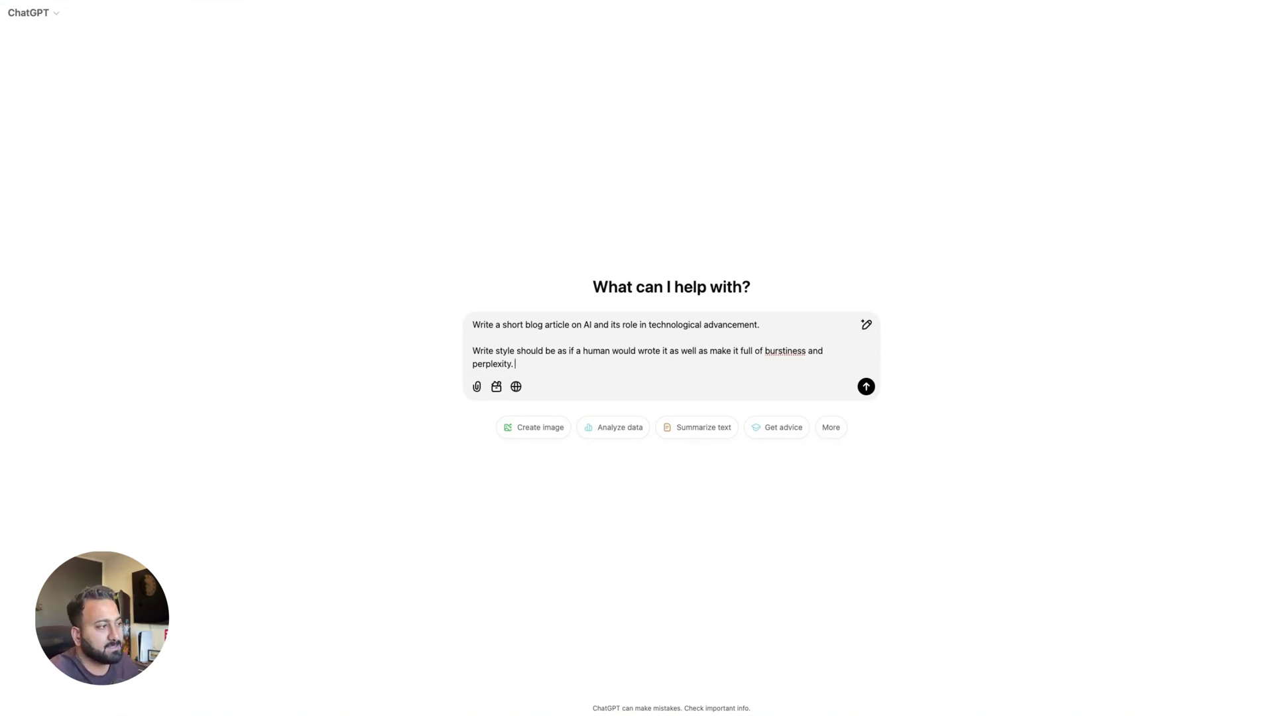
Step: Submit the prompt for a short, human-sounding blog article on AI's role in technological advancement to ChatGPT, Claude and Perplexity
click(551, 366)
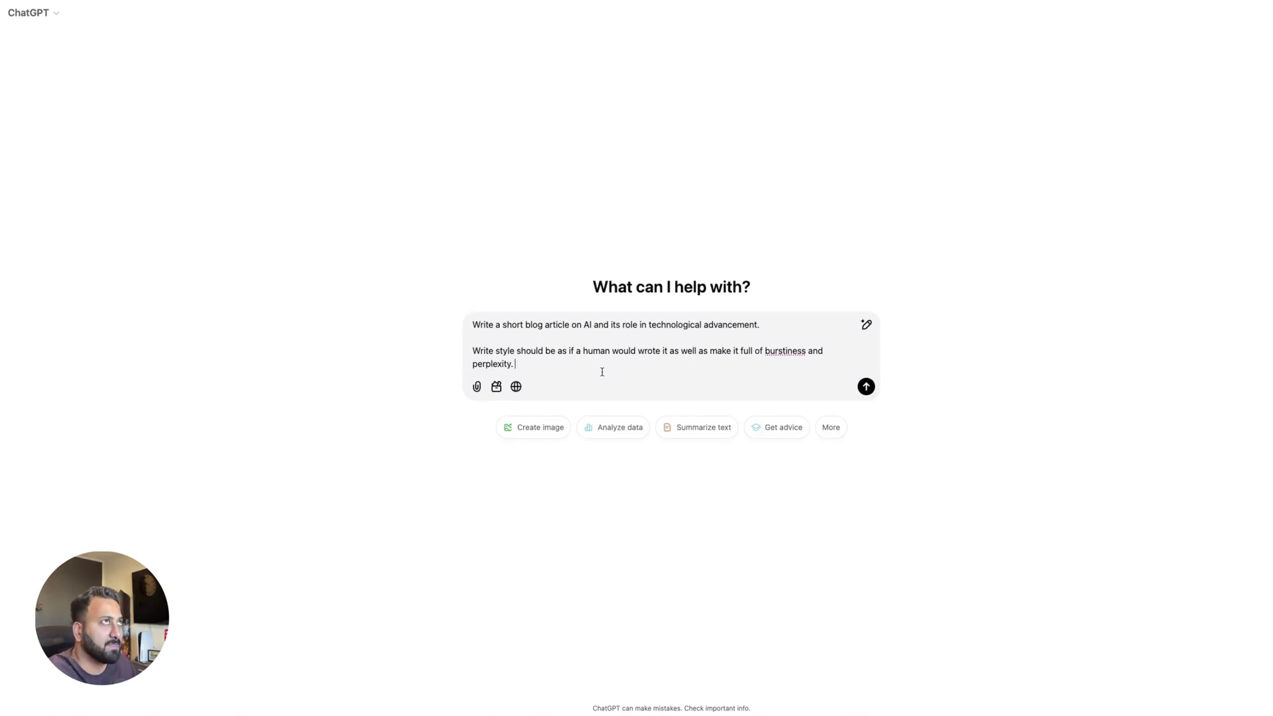
click(868, 388)
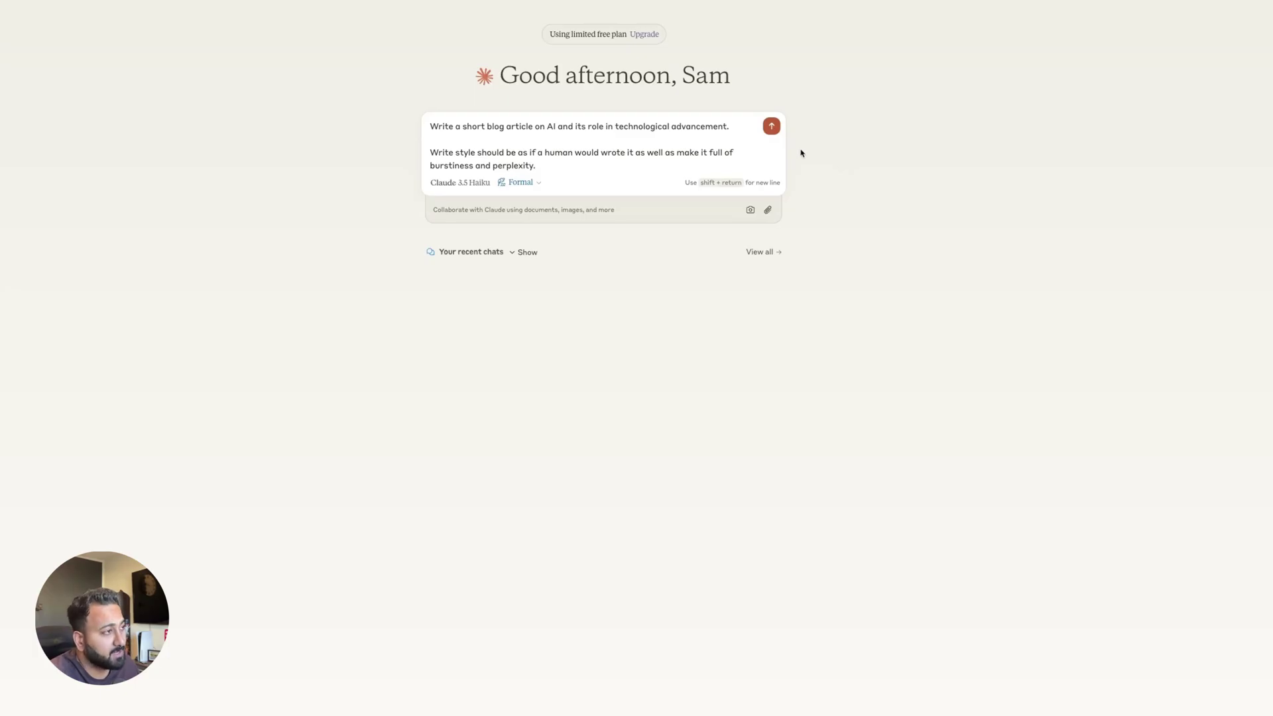
click(772, 126)
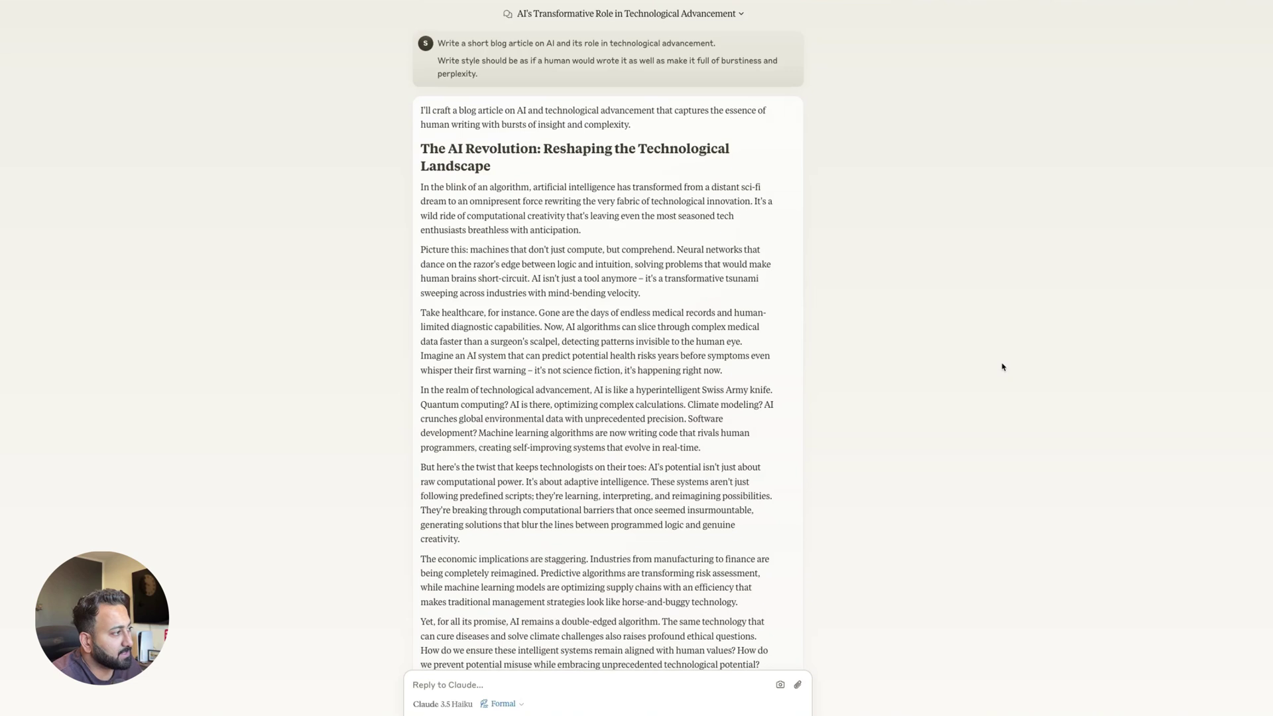
scroll(1002, 367, down, 1)
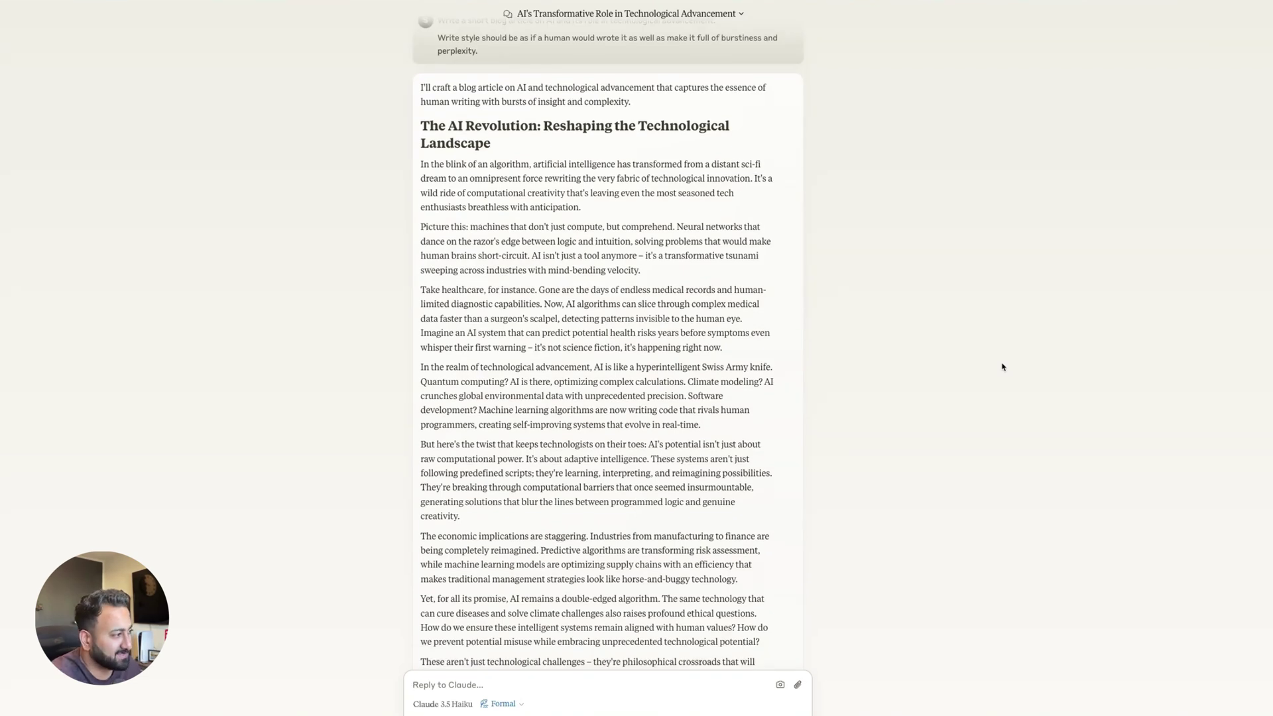
scroll(746, 535, down, 3)
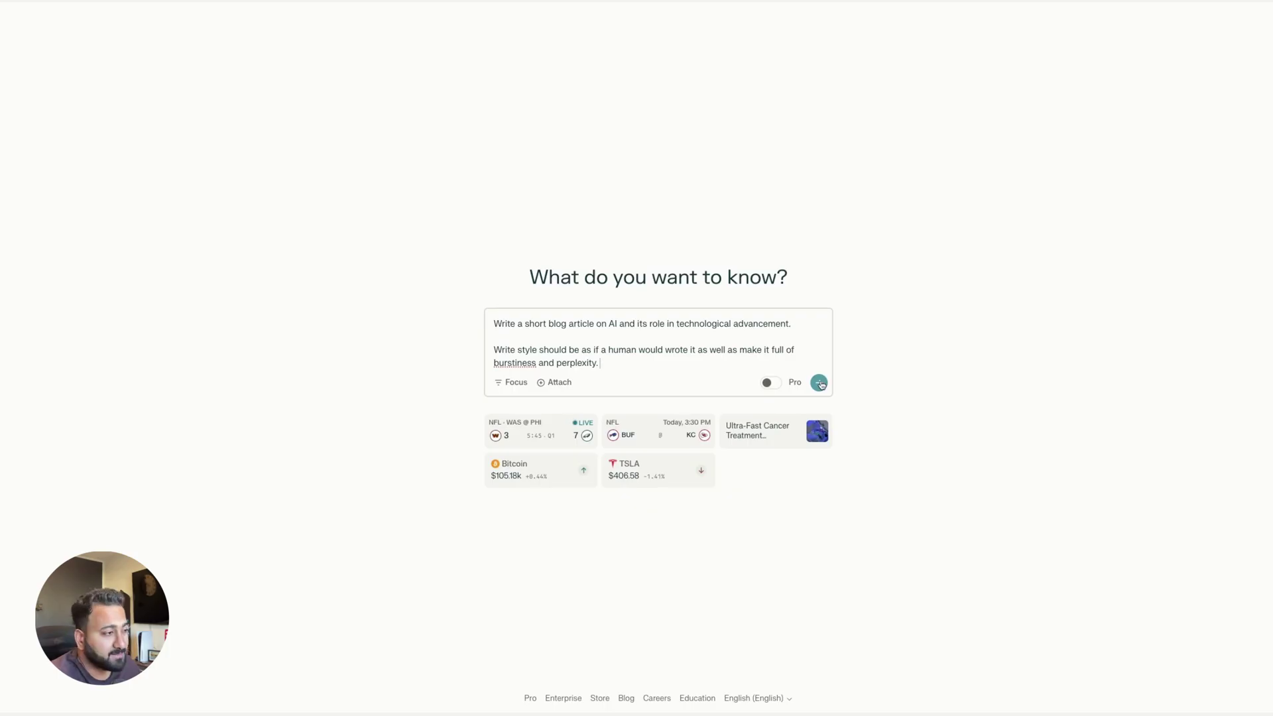
click(820, 385)
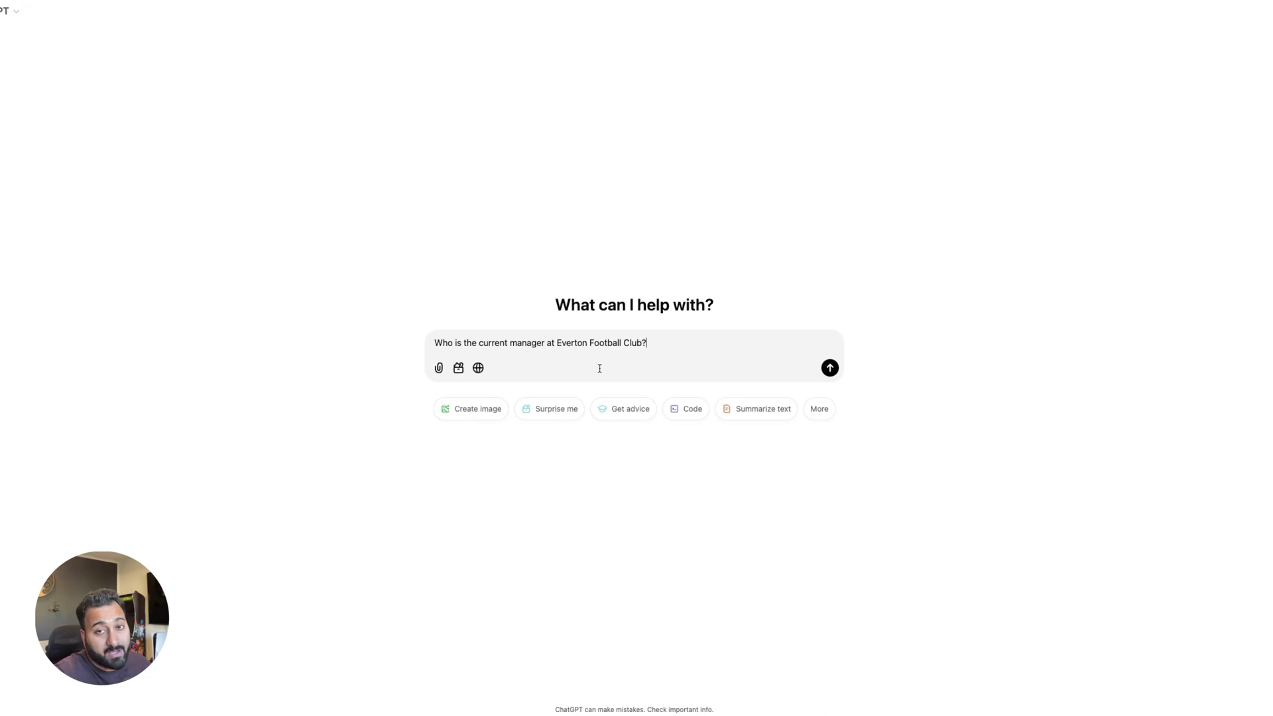
Step: Ask who currently manages Everton Football Club in ChatGPT with web search, in Perplexity, and in DeepSeek with Search enabled
click(478, 368)
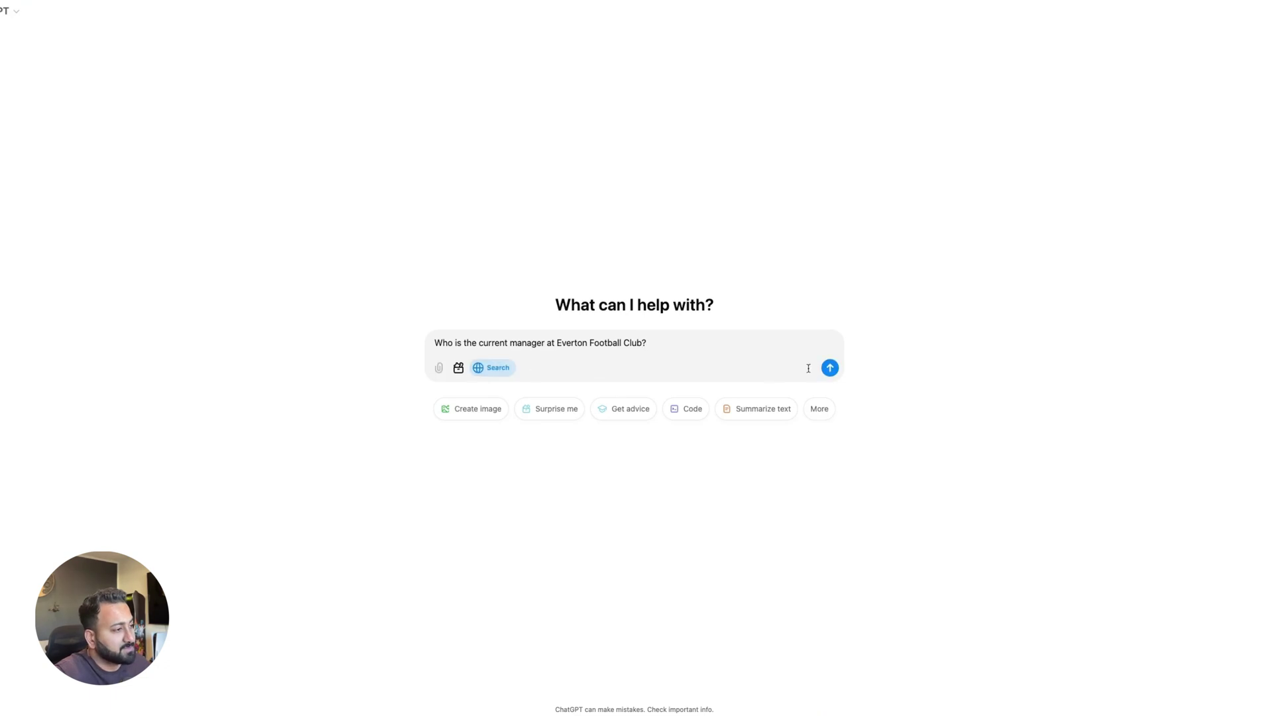
click(829, 368)
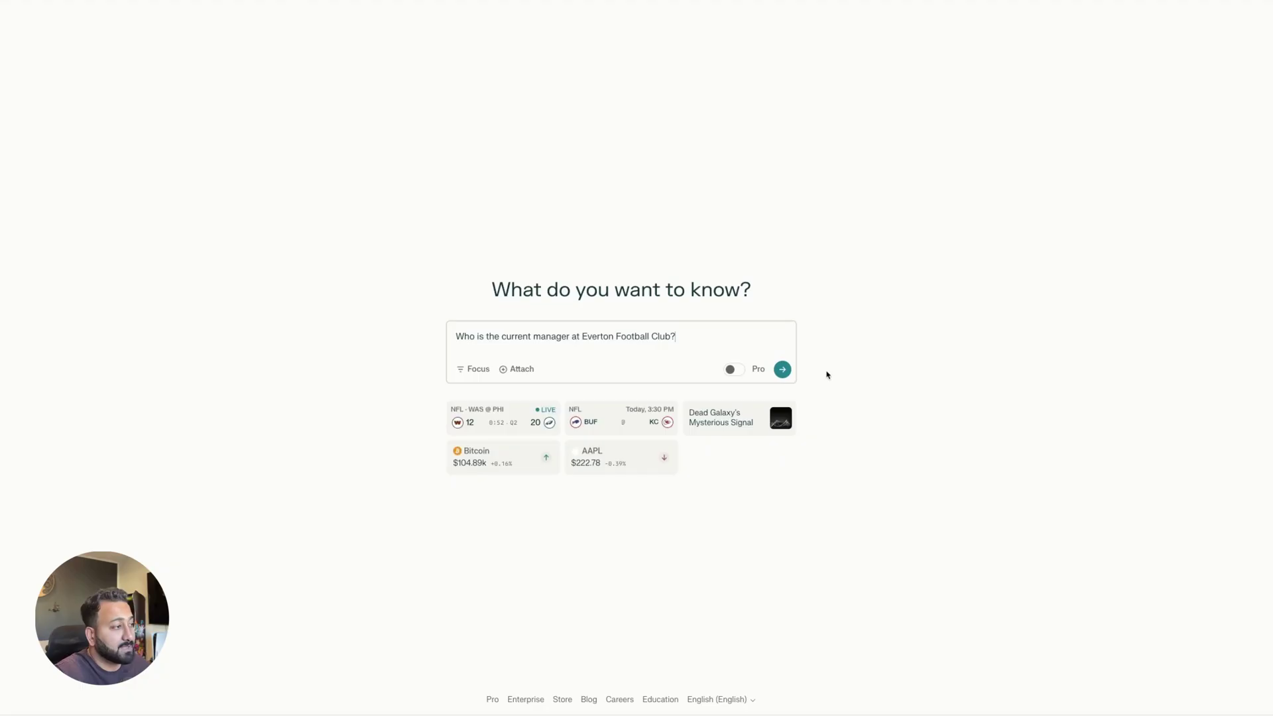
click(783, 369)
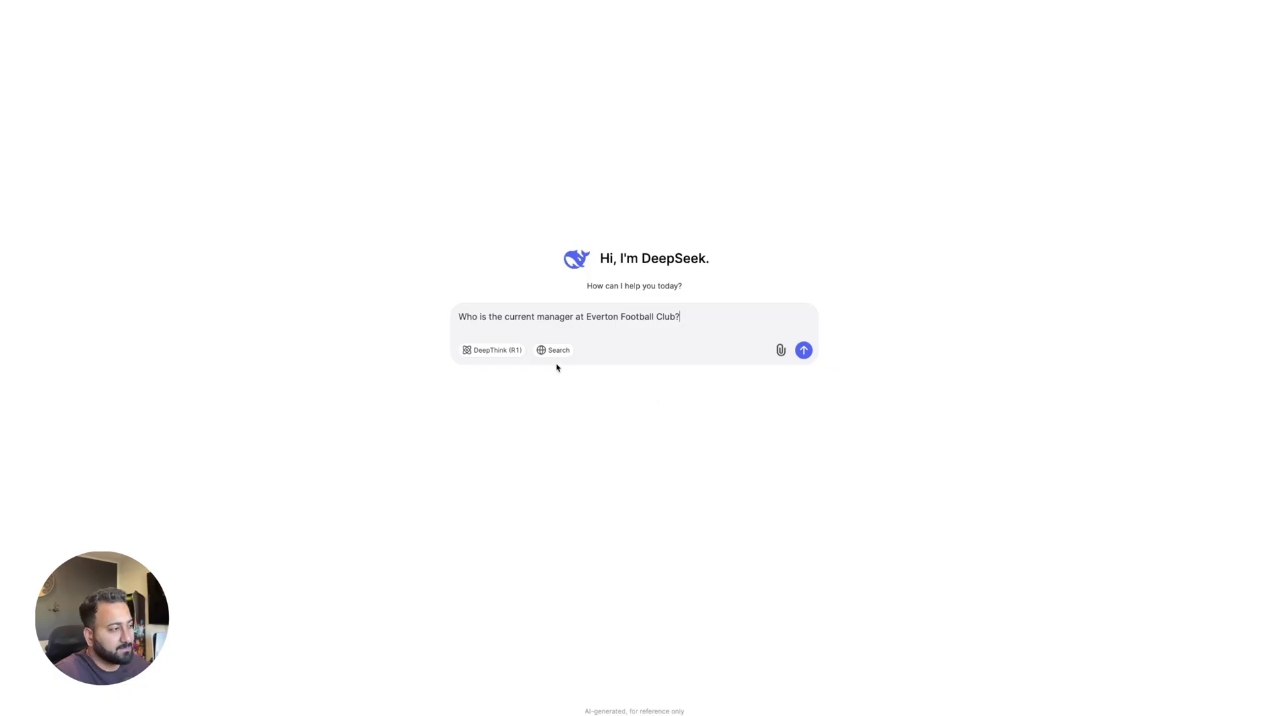
click(555, 350)
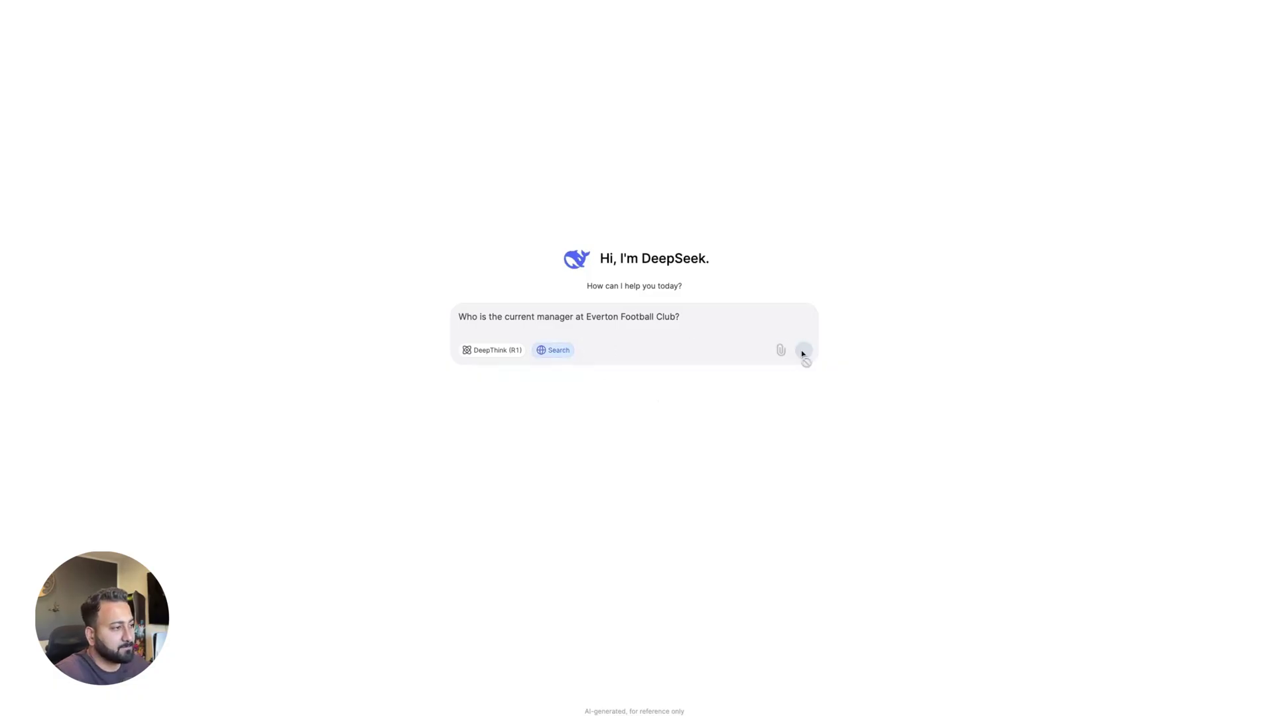
click(803, 351)
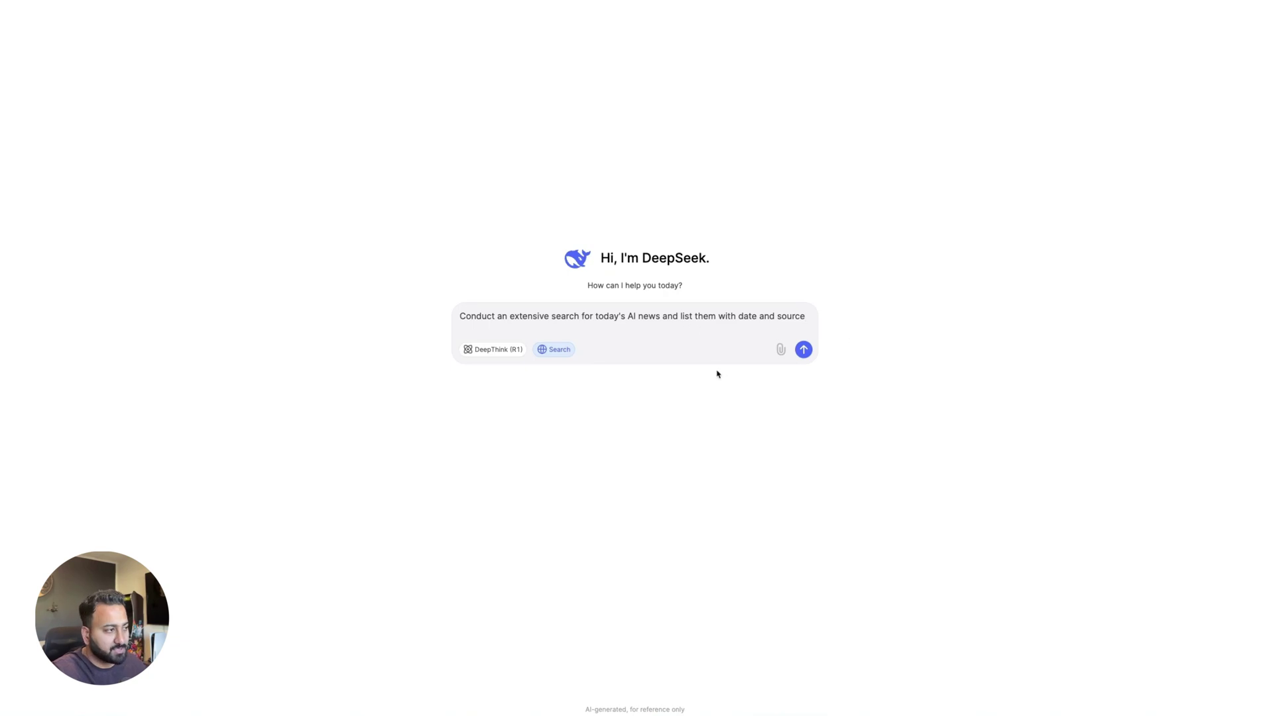
Step: Have DeepSeek search extensively for today's AI news with date and source, and look through the answer and its search results
click(806, 351)
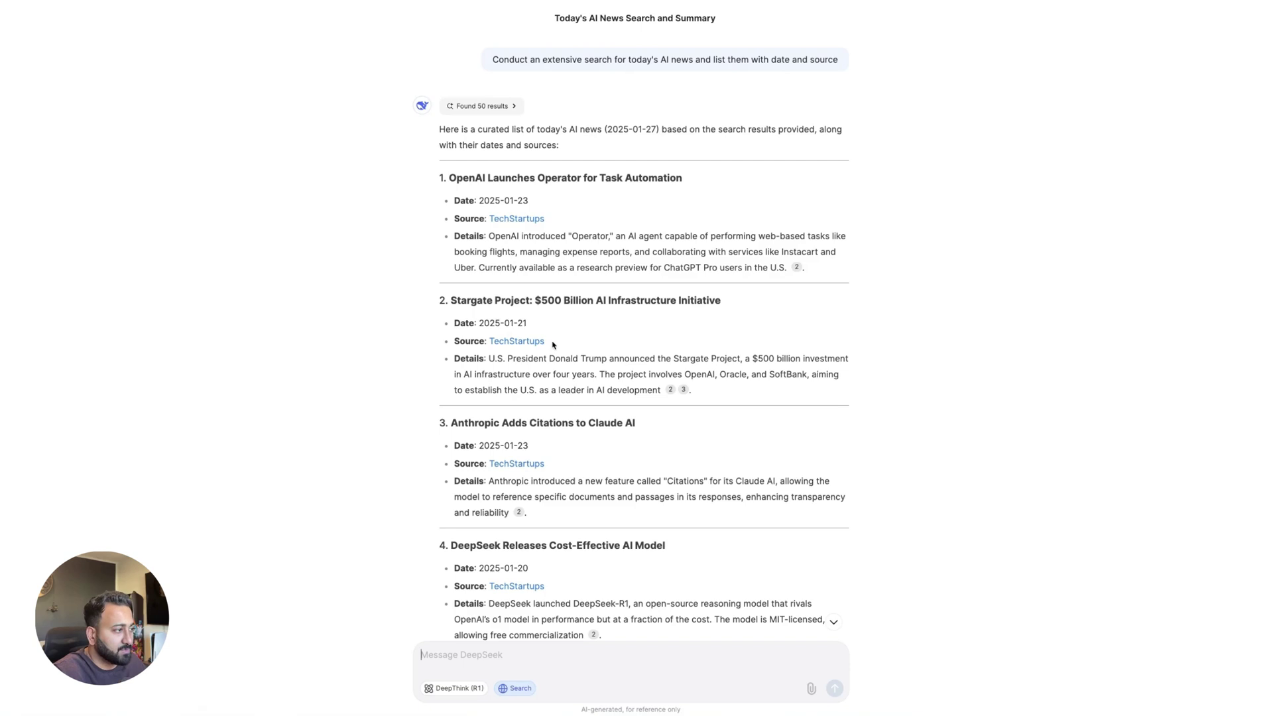
scroll(702, 406, down, 2)
scroll(701, 406, up, 2)
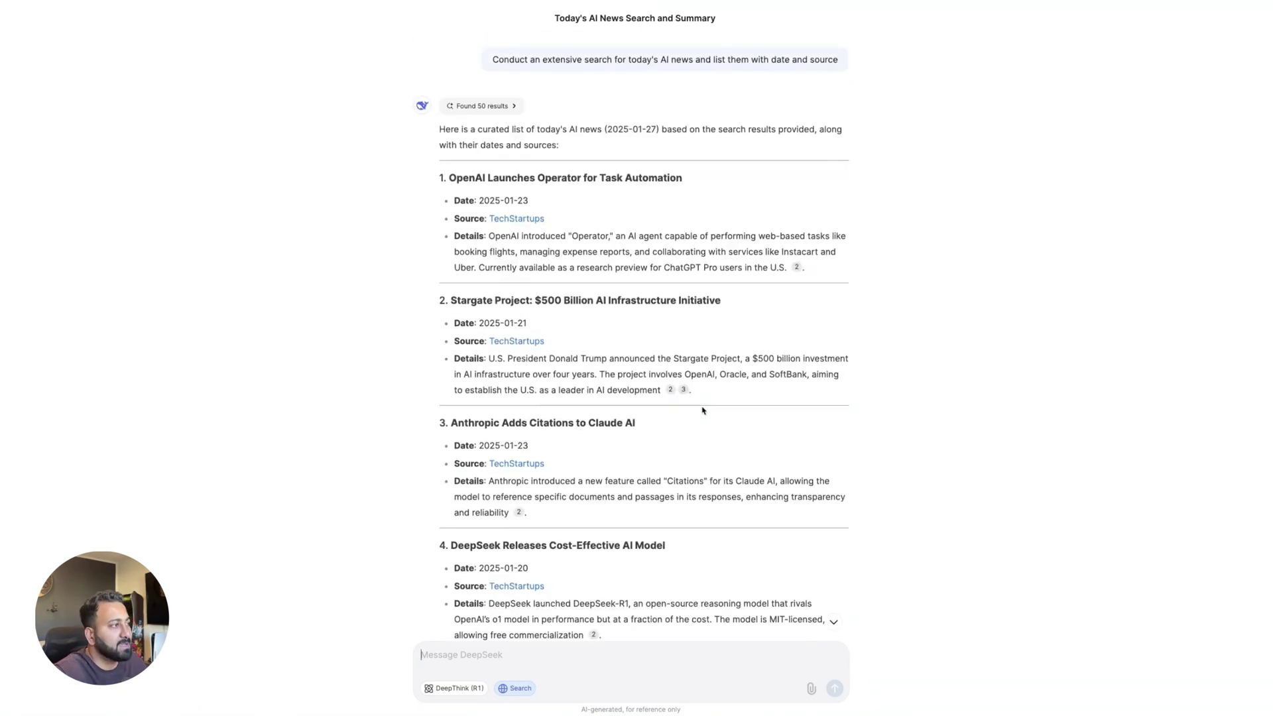
click(479, 106)
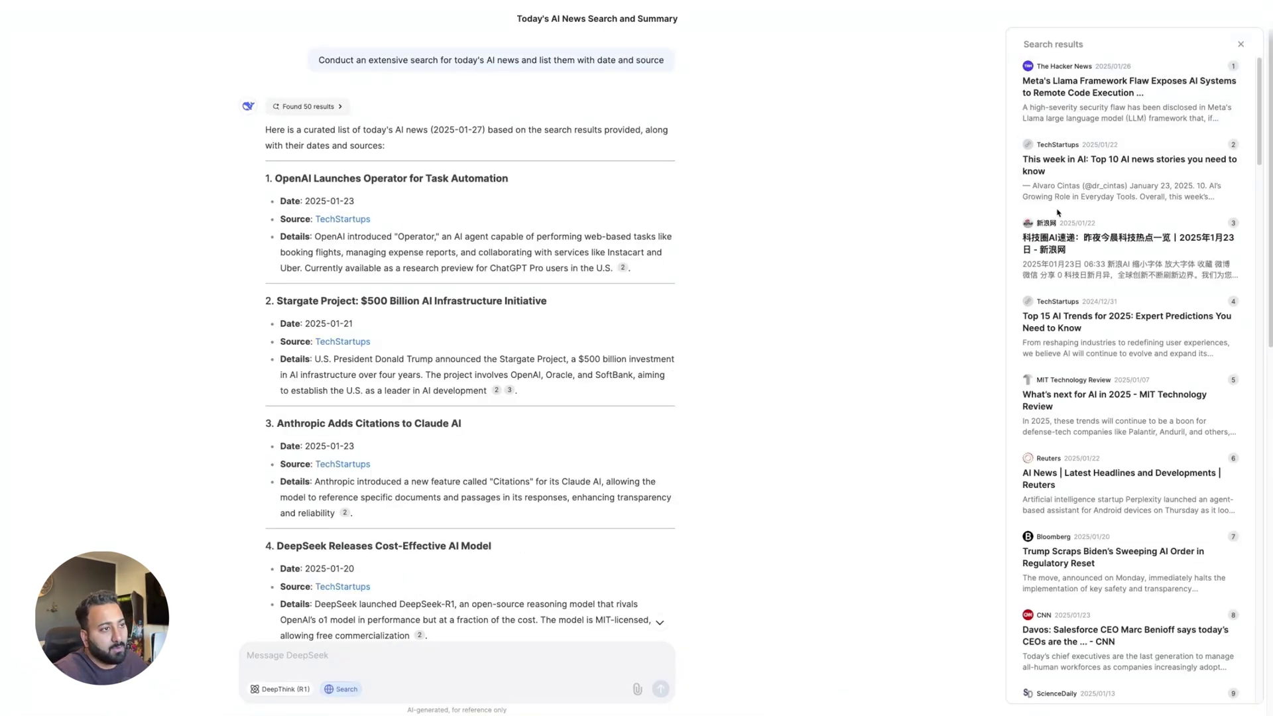
scroll(1058, 213, down, 4)
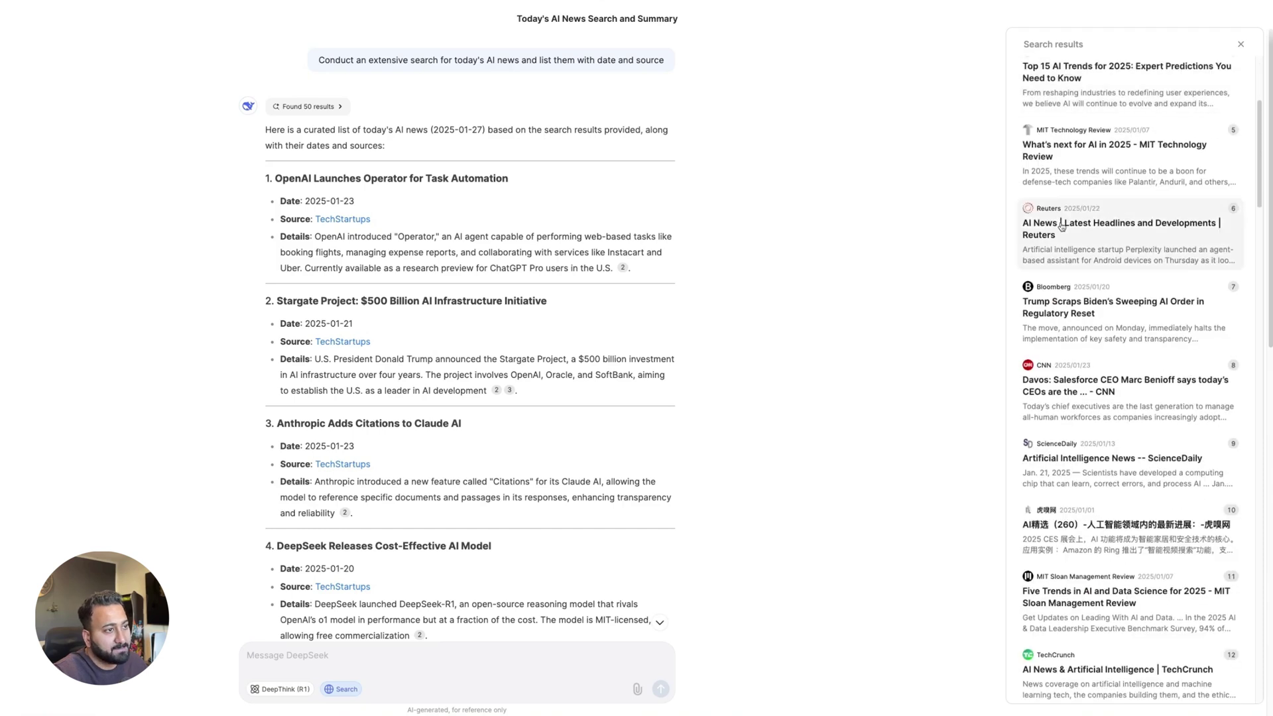
Step: Look through the full list of search results behind DeepSeek's AI news answer, checking the publishers and dates
scroll(1061, 226, down, 2)
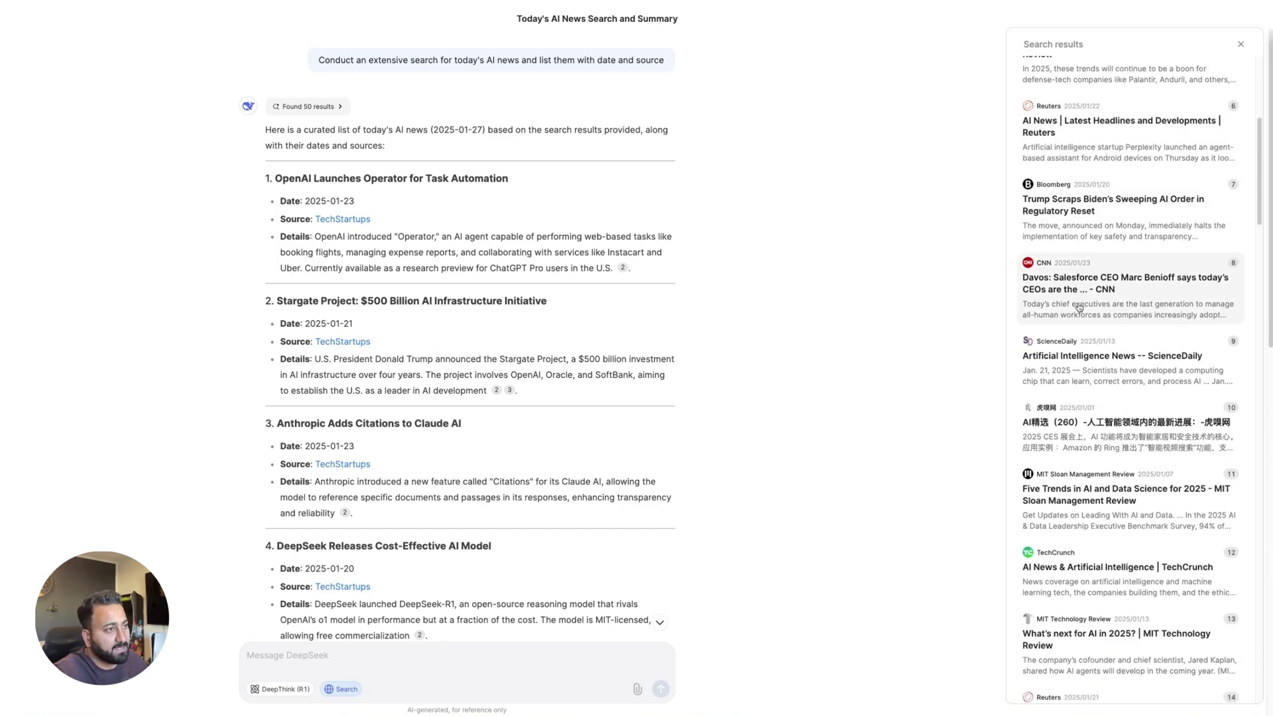
scroll(1072, 332, down, 3)
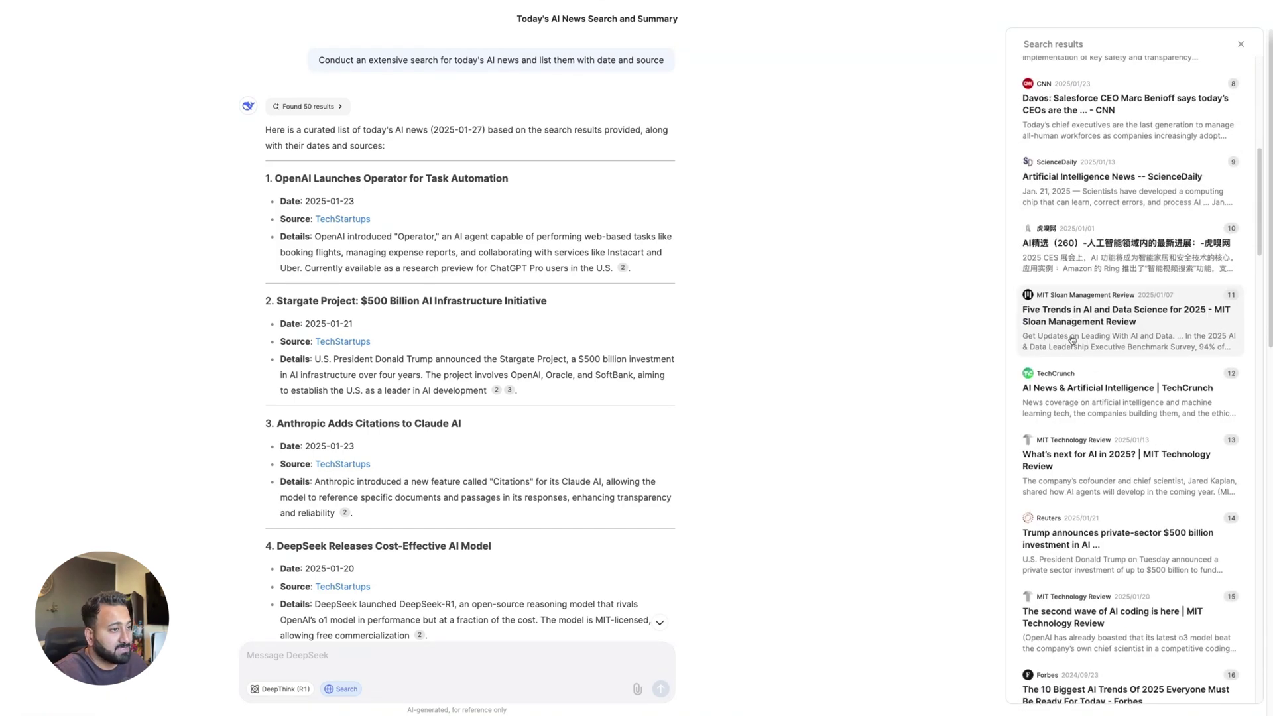
scroll(1072, 340, down, 6)
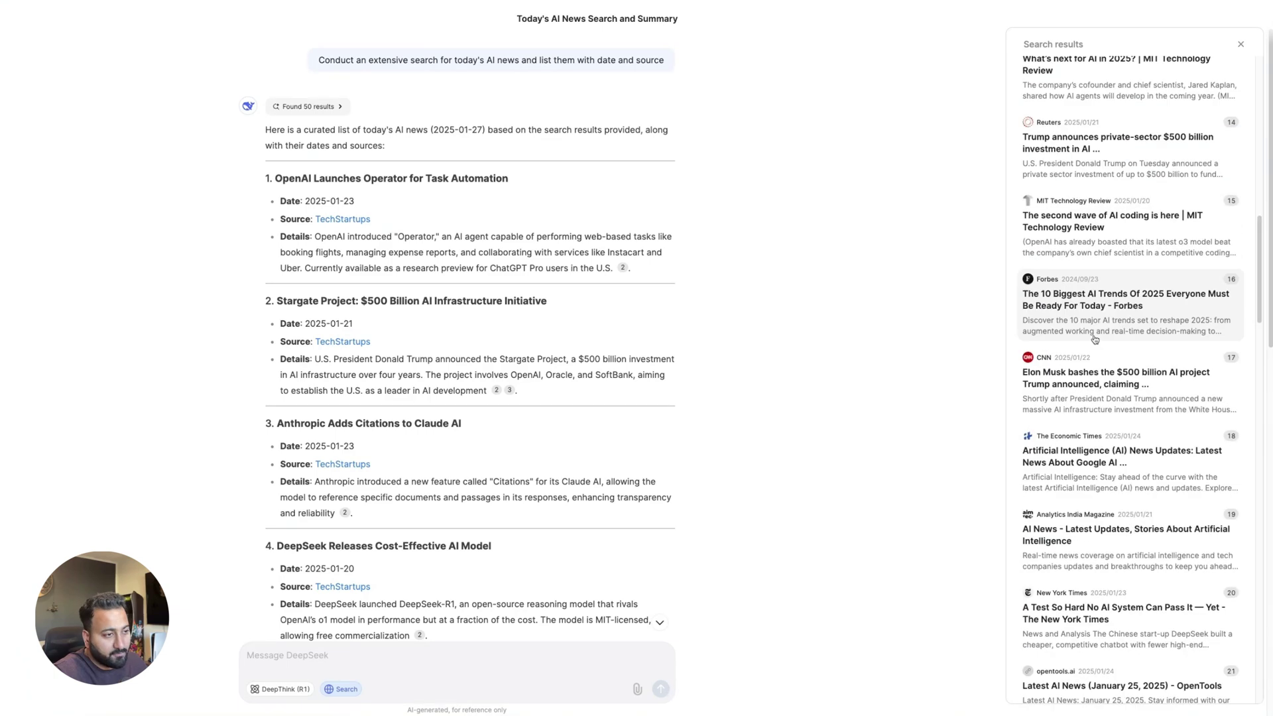
scroll(1091, 445, down, 1)
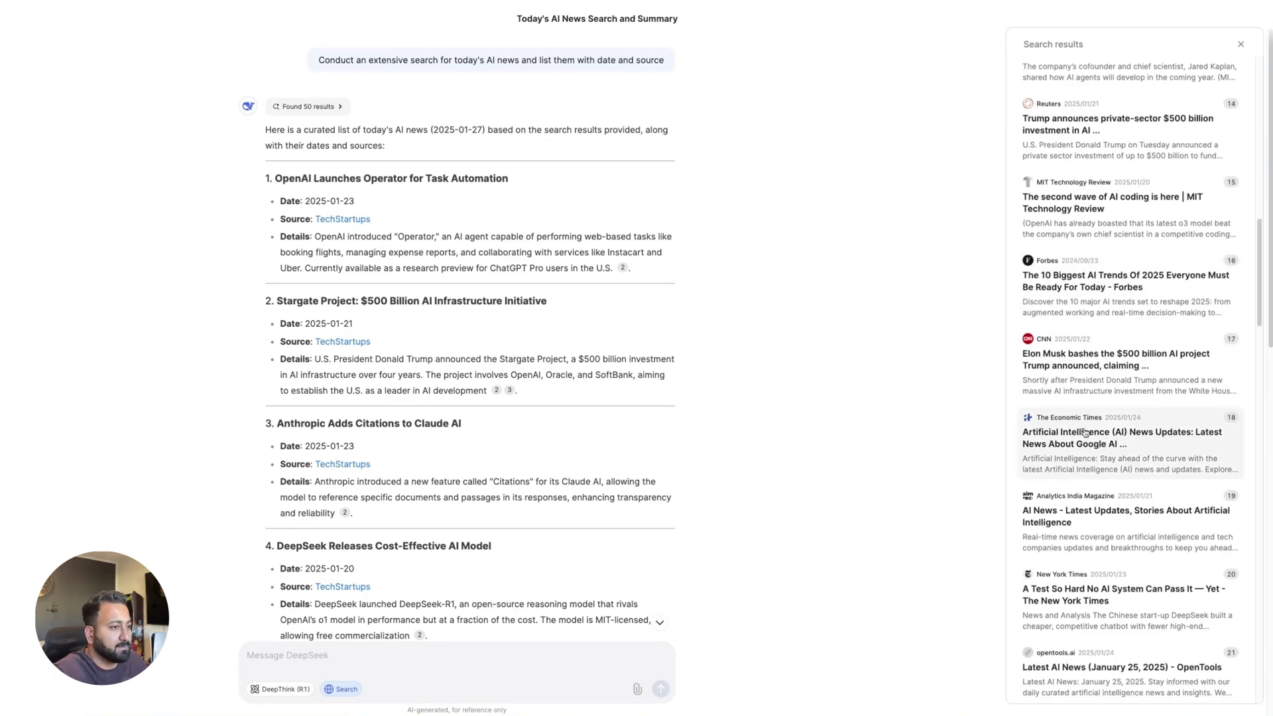
scroll(1071, 601, down, 2)
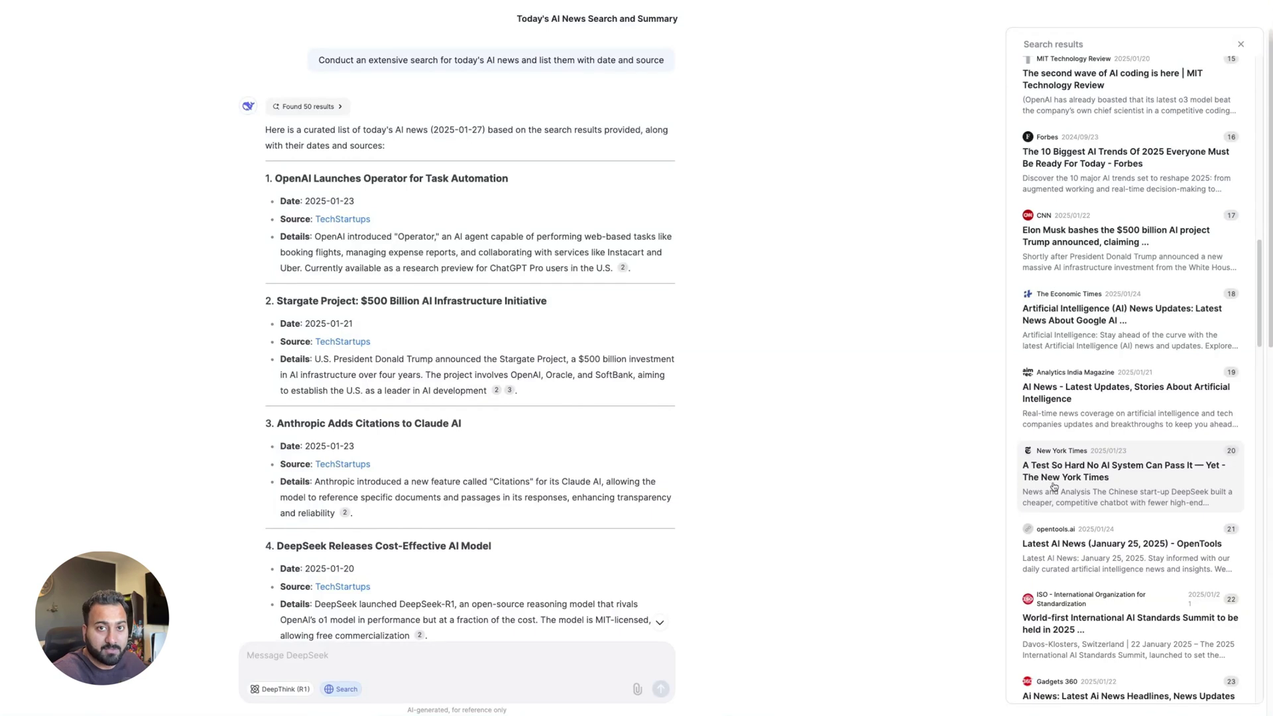
scroll(1054, 487, down, 20)
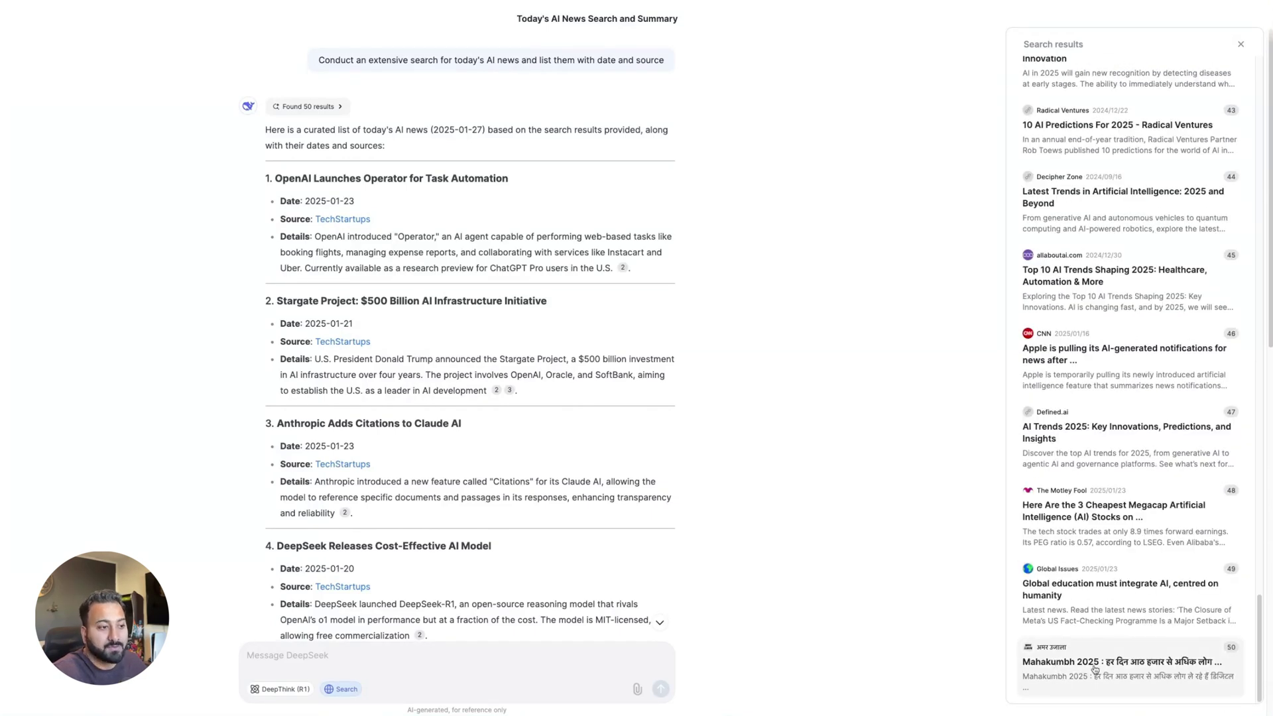
scroll(1121, 464, up, 20)
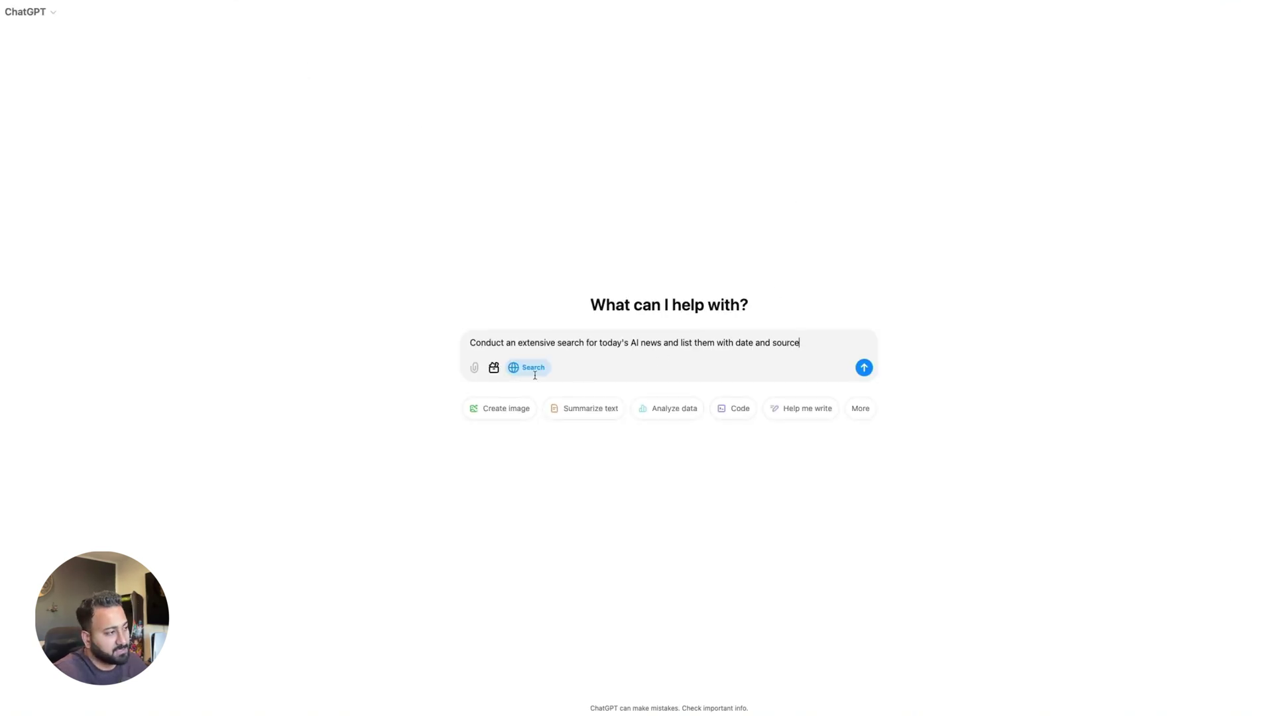
Step: Submit the prompt for an extensive search of today's AI news with date and source to ChatGPT with Search enabled, and read the answer
click(864, 367)
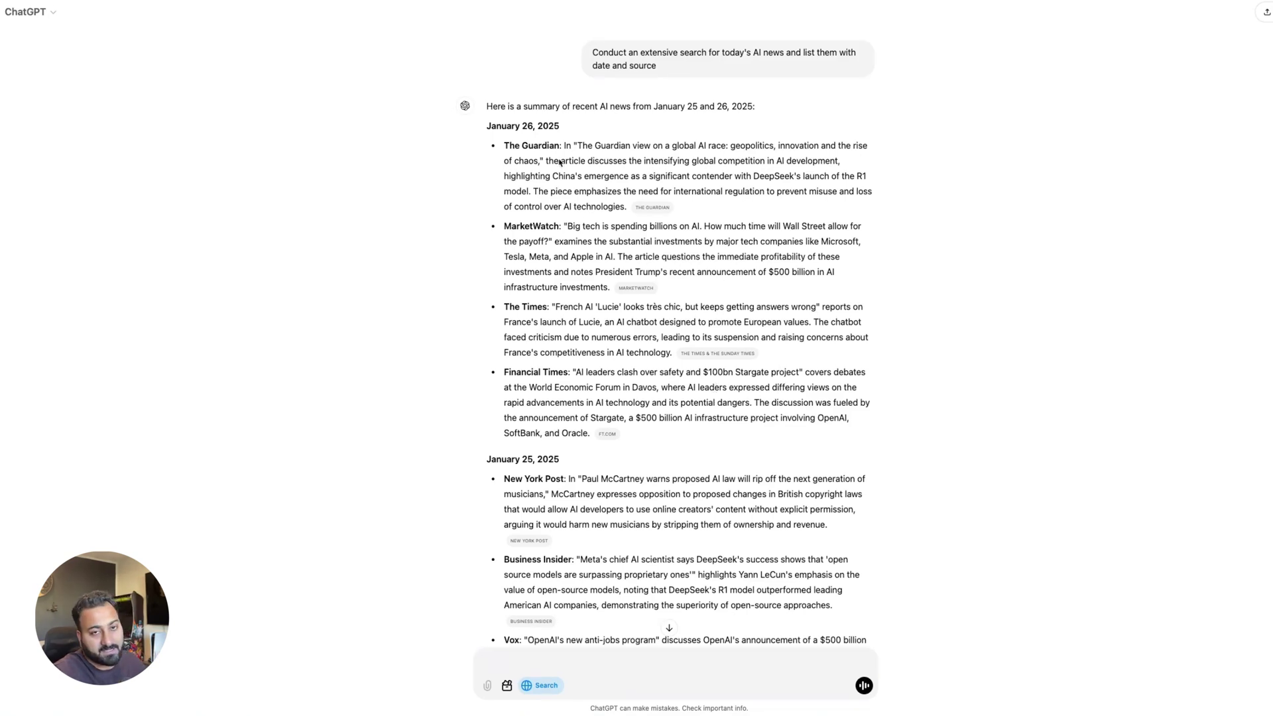
scroll(689, 488, down, 3)
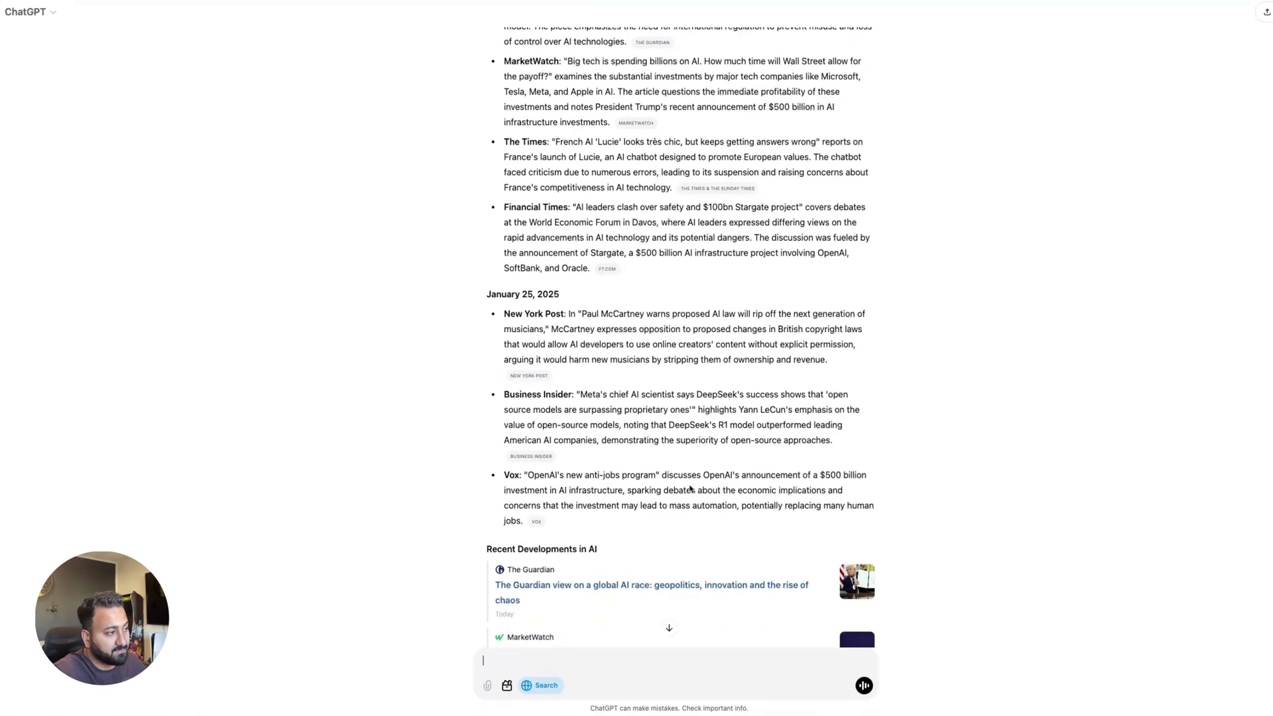
scroll(689, 488, down, 3)
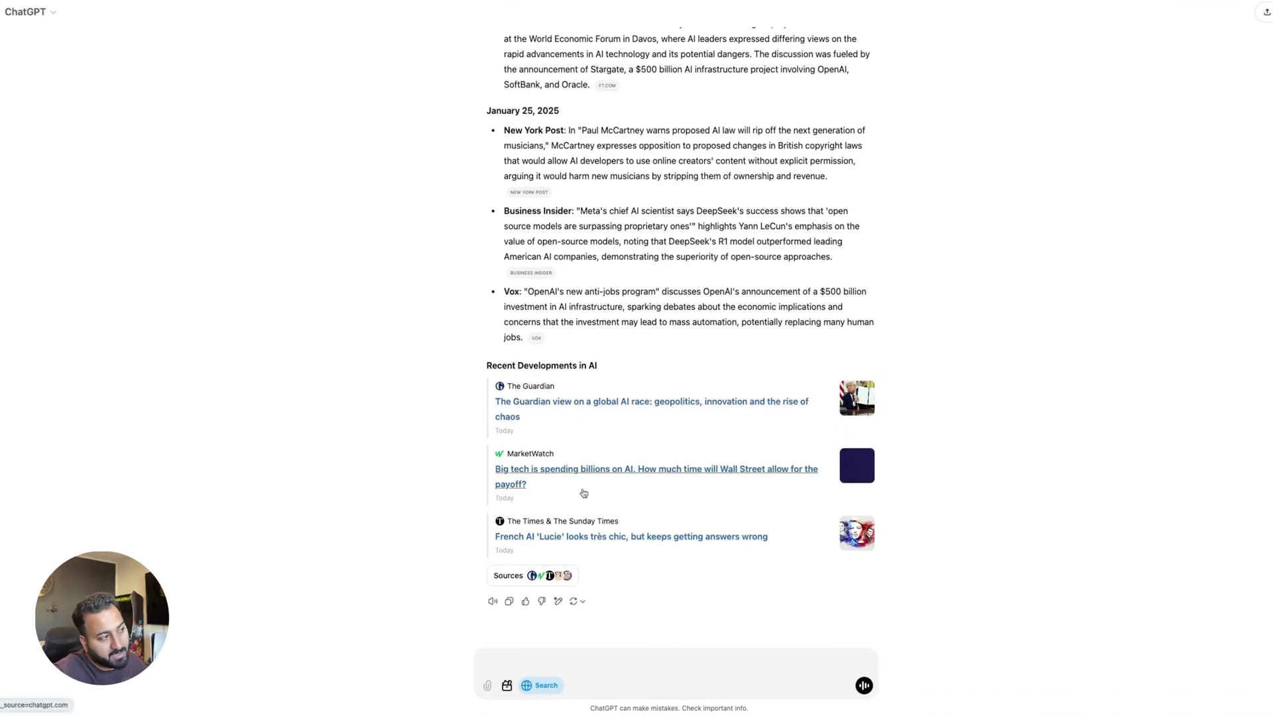
Step: Open the sources of ChatGPT's AI news answer and examine the citations and the additional sources
click(536, 574)
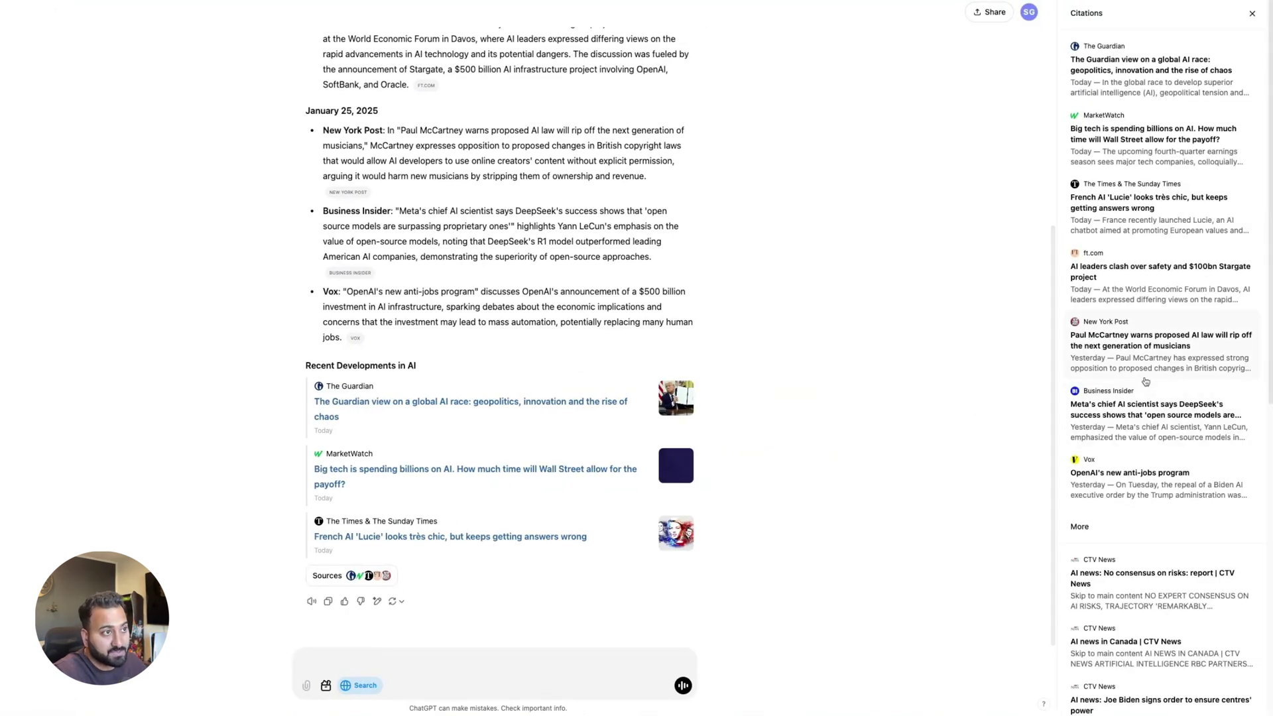
scroll(1114, 405, down, 1)
scroll(1104, 409, up, 1)
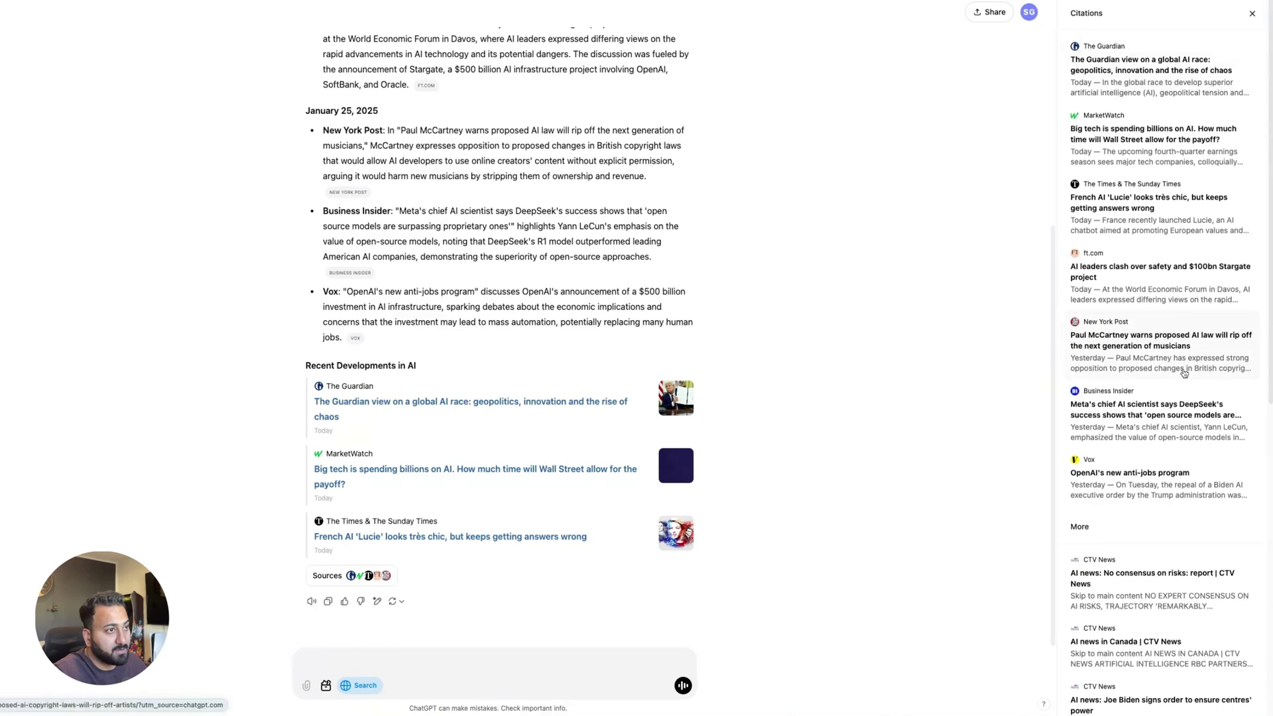
scroll(1127, 362, down, 5)
scroll(1184, 373, down, 3)
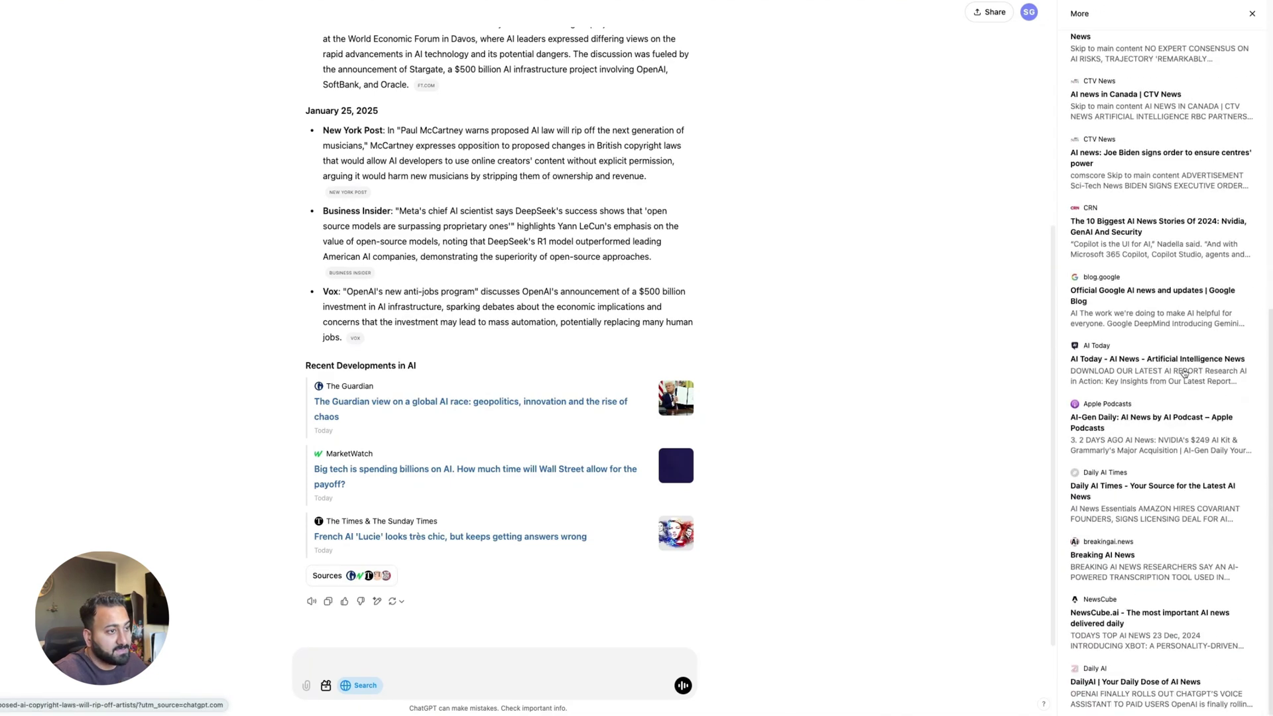
scroll(1178, 496, up, 3)
scroll(1174, 492, down, 3)
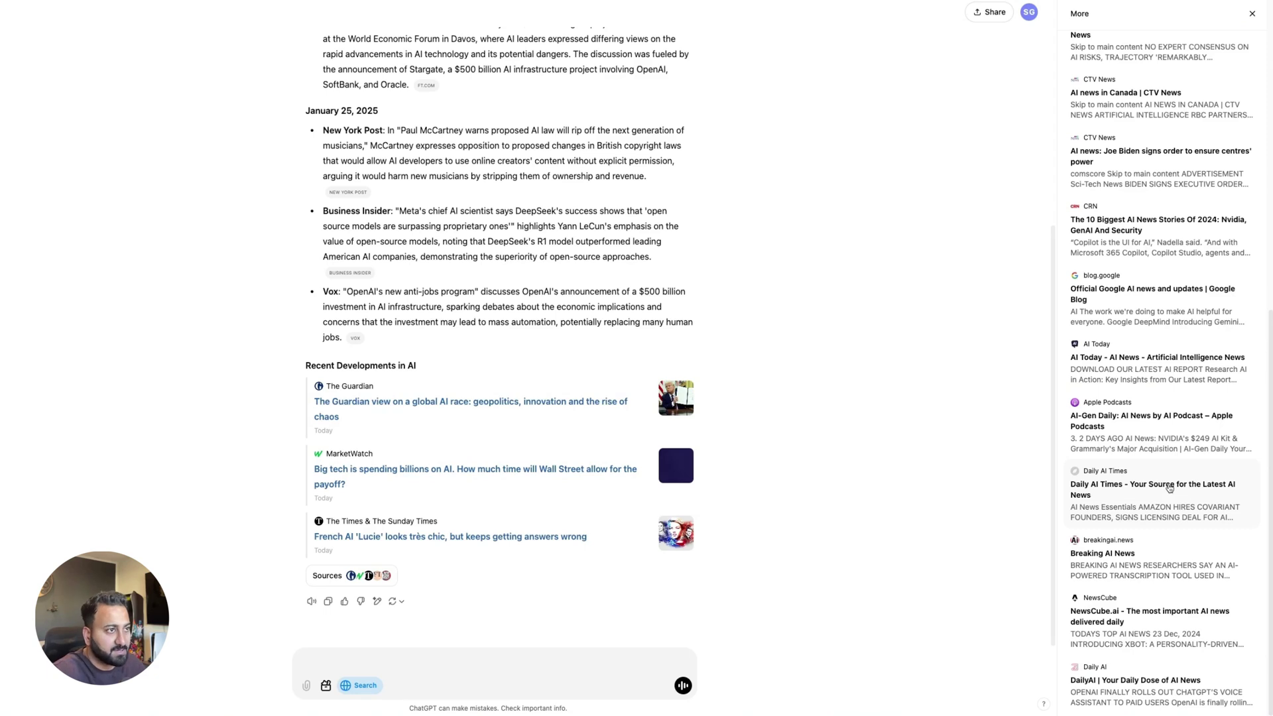
scroll(1169, 488, up, 8)
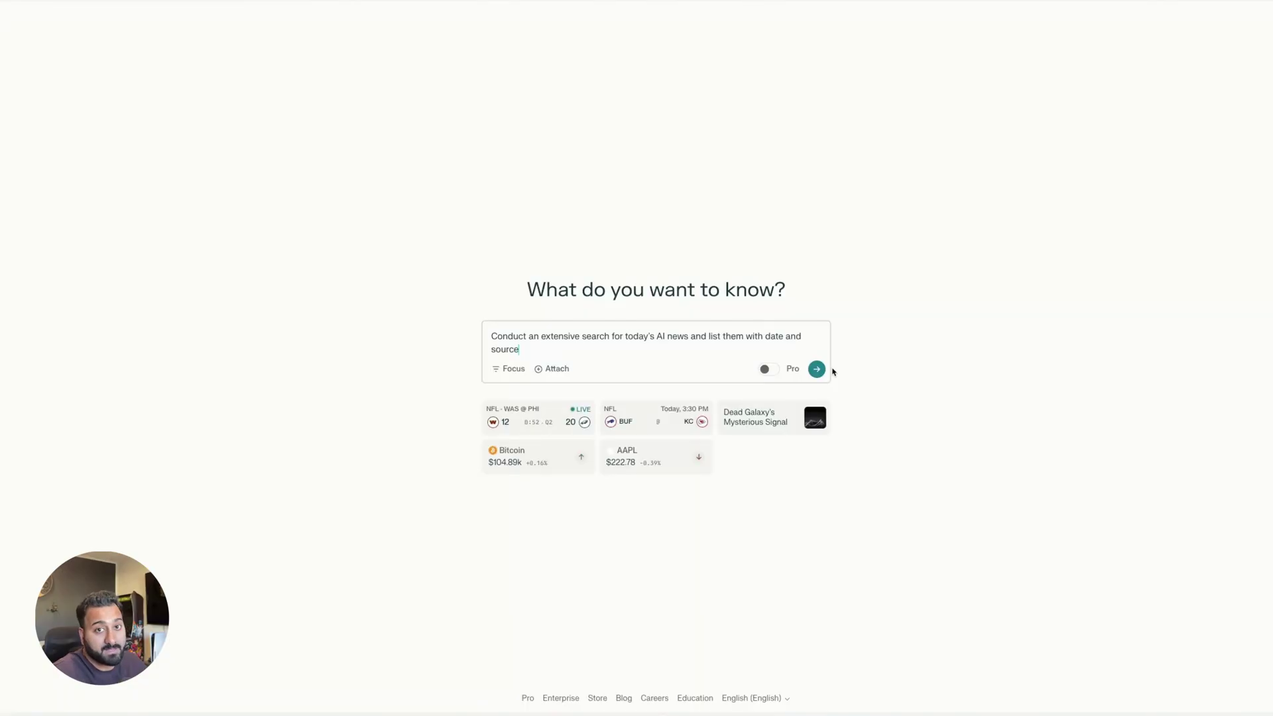
Step: Submit the same AI news prompt to Perplexity without Pro, and look through the answer and its full source list
click(820, 369)
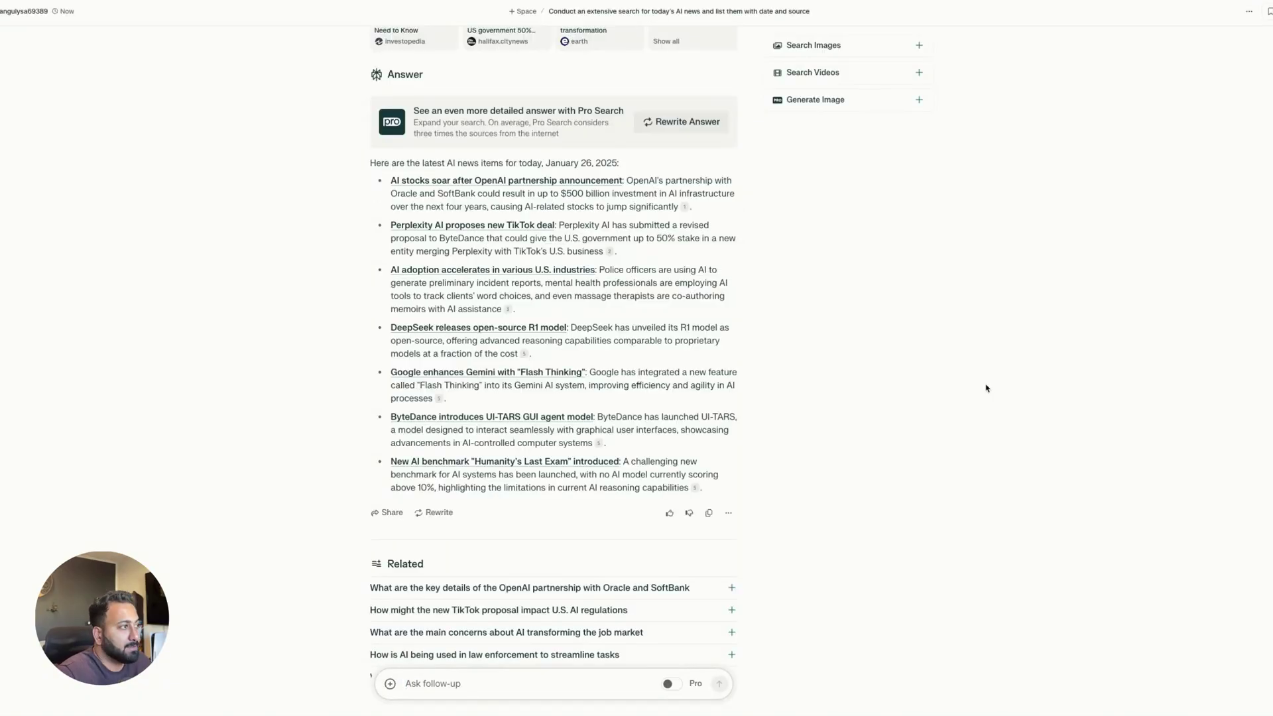
scroll(986, 387, up, 2)
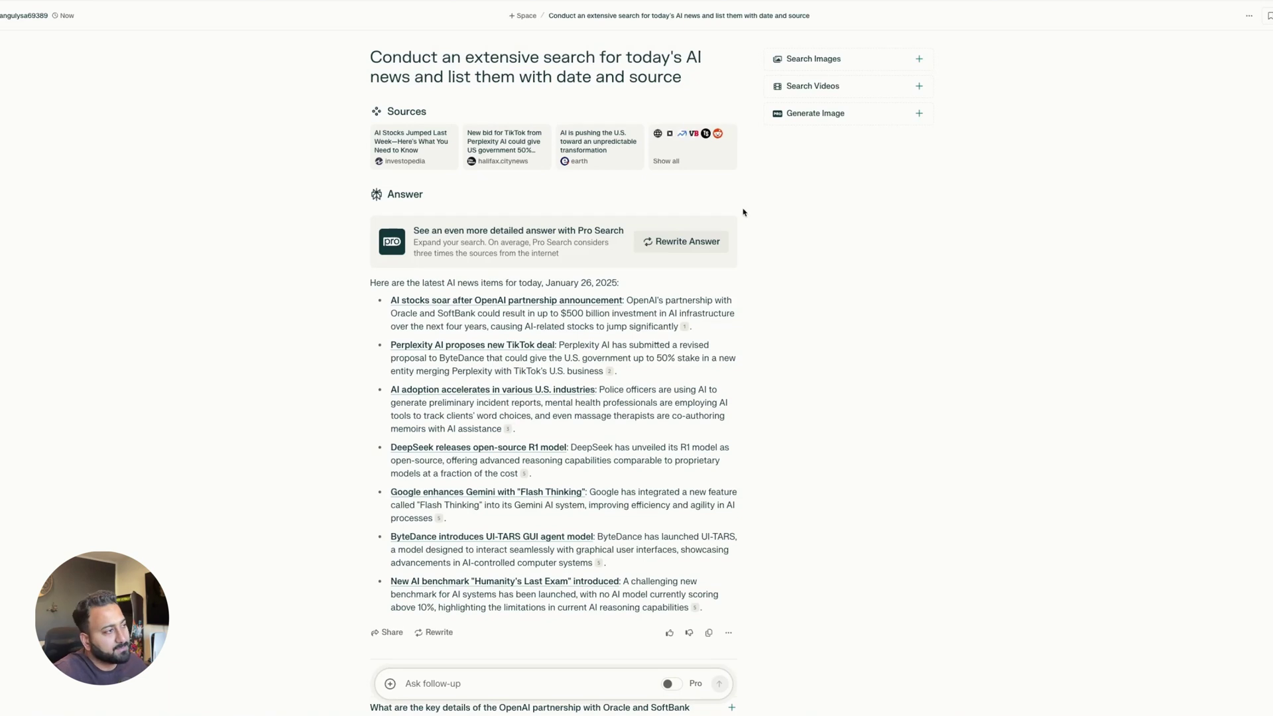
click(691, 163)
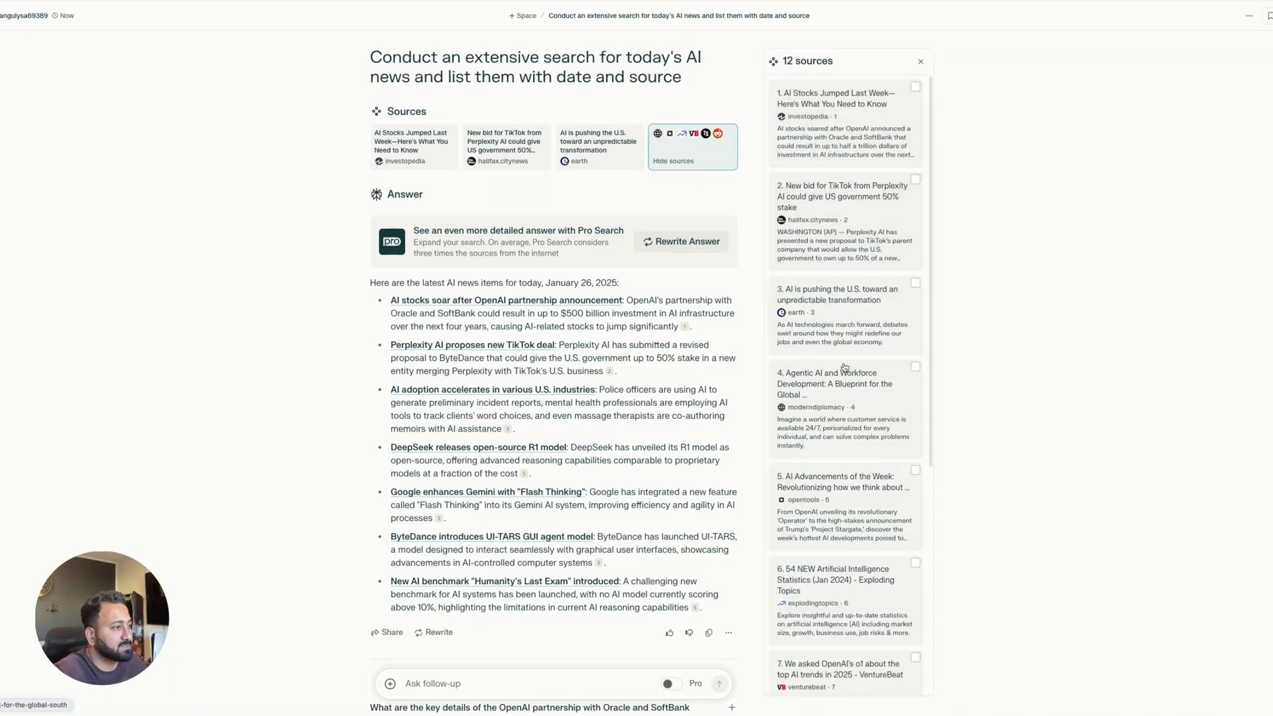
scroll(843, 352, down, 5)
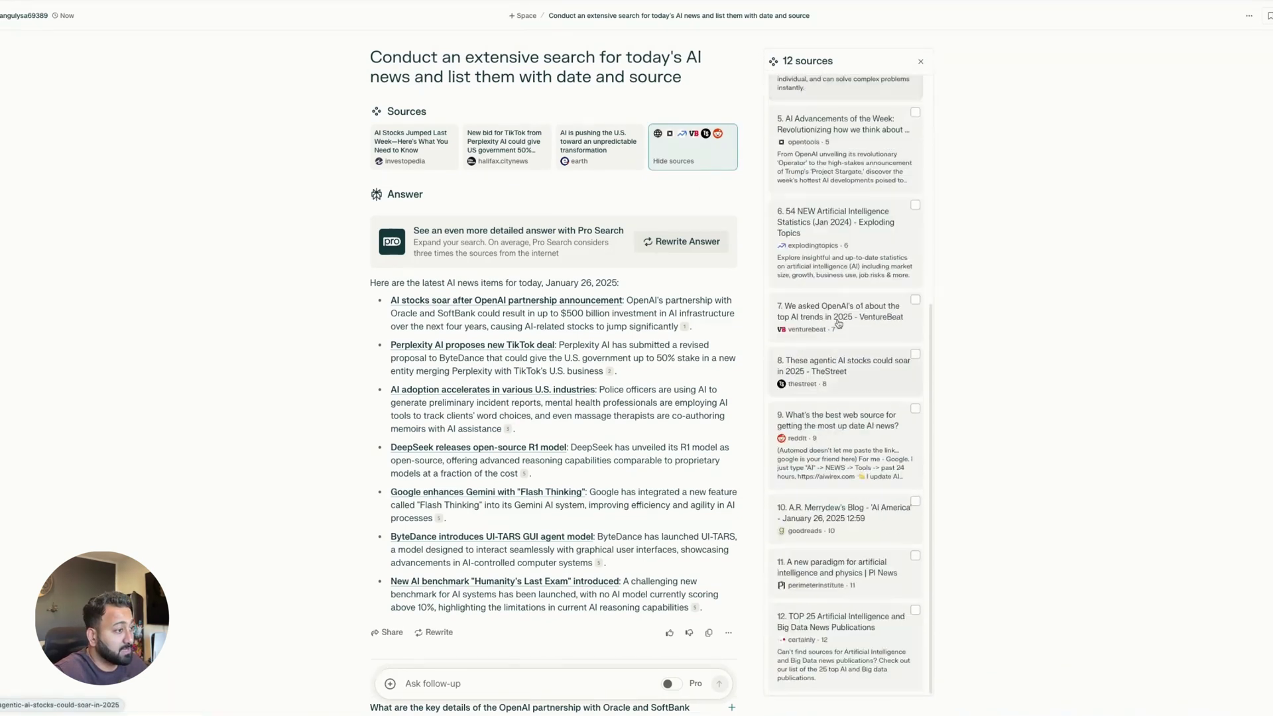
scroll(838, 329, down, 3)
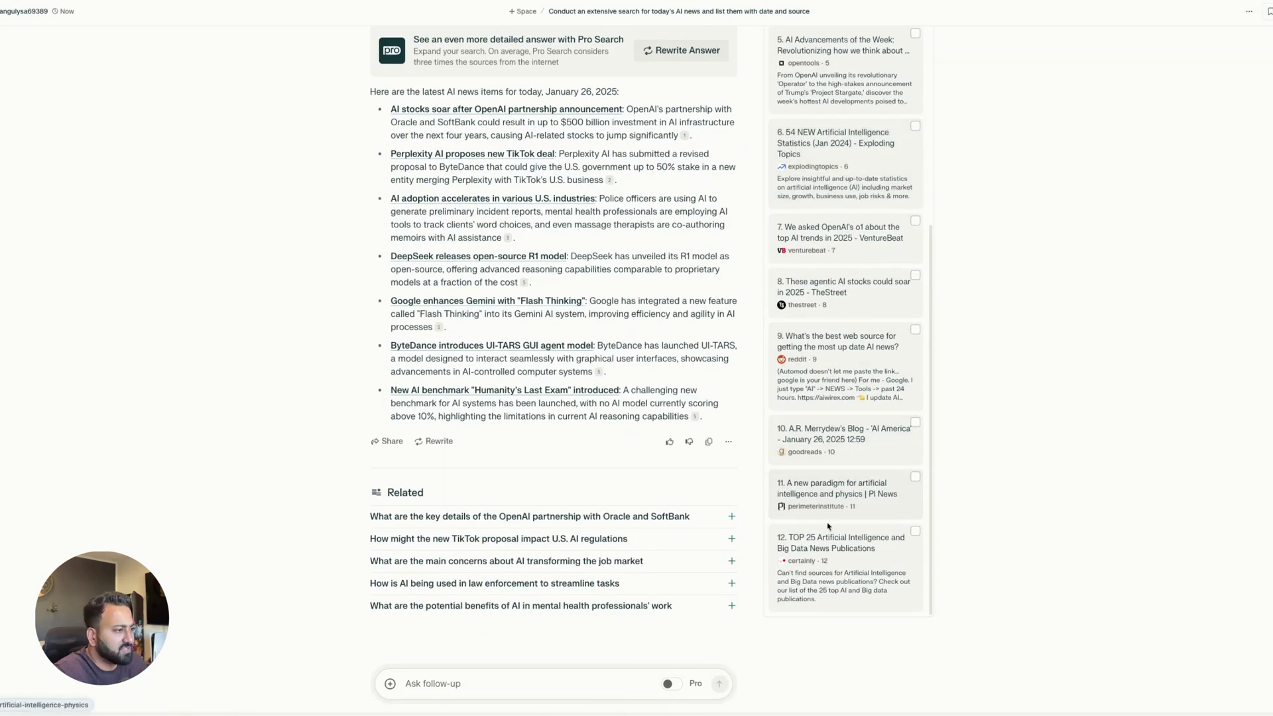
scroll(833, 504, up, 4)
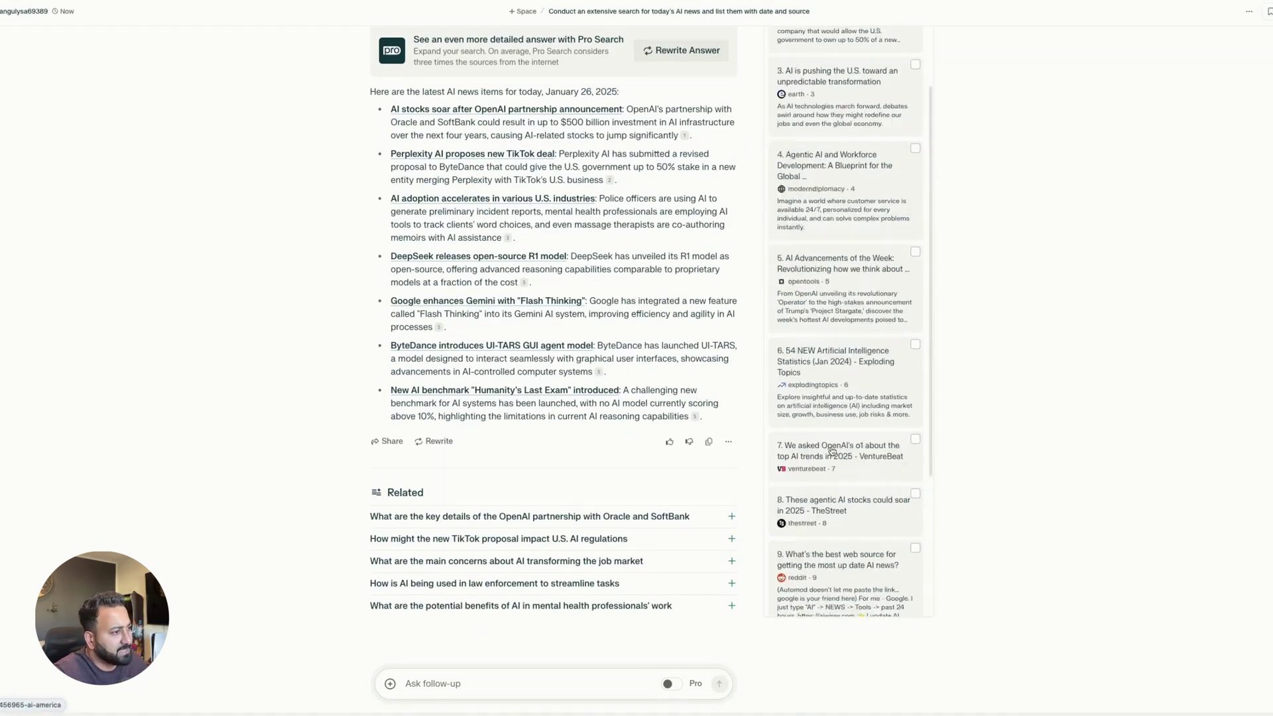
scroll(832, 452, up, 1)
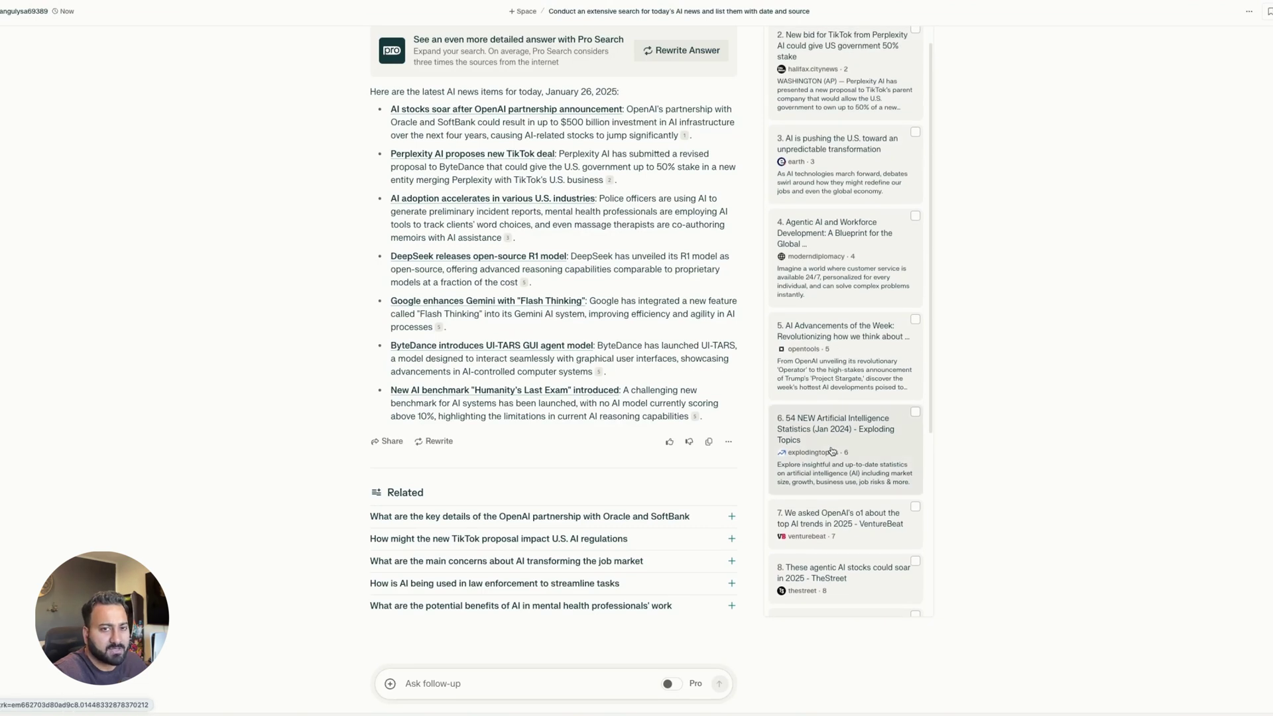
scroll(832, 451, up, 1)
scroll(614, 361, up, 3)
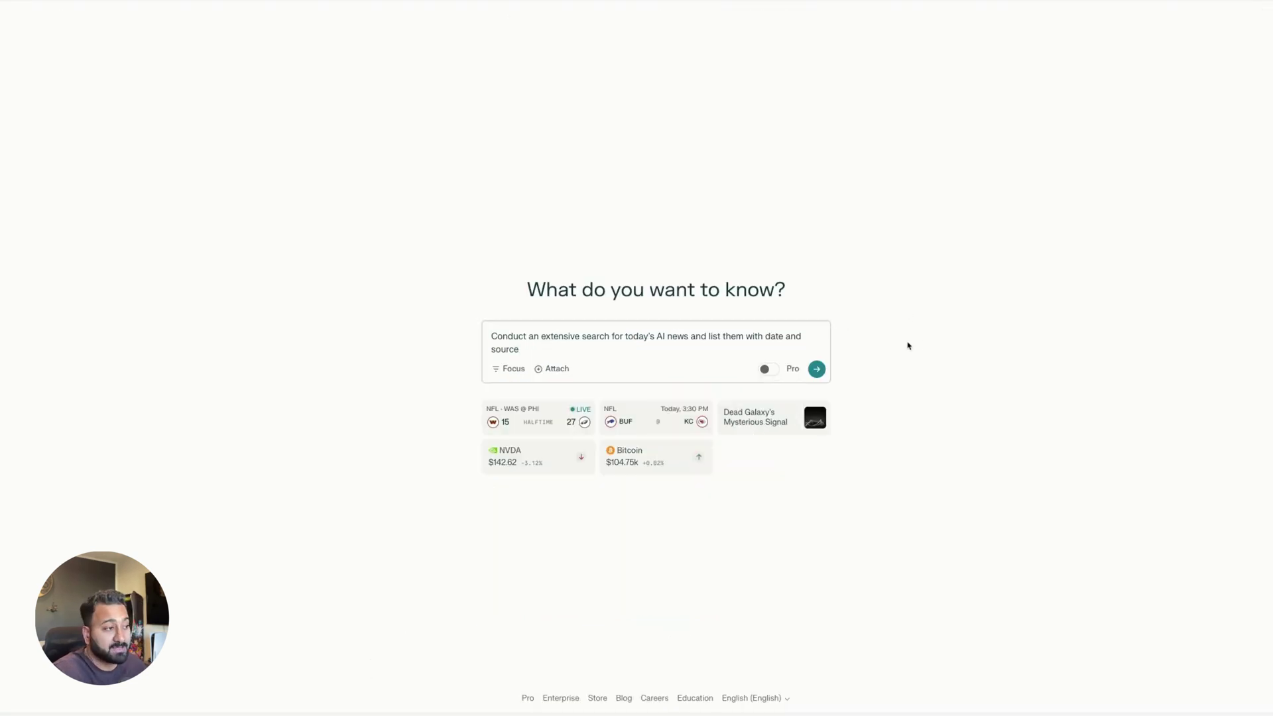
Step: Submit the AI news prompt to Perplexity again with Pro enabled, and view all sources of the answer
click(767, 375)
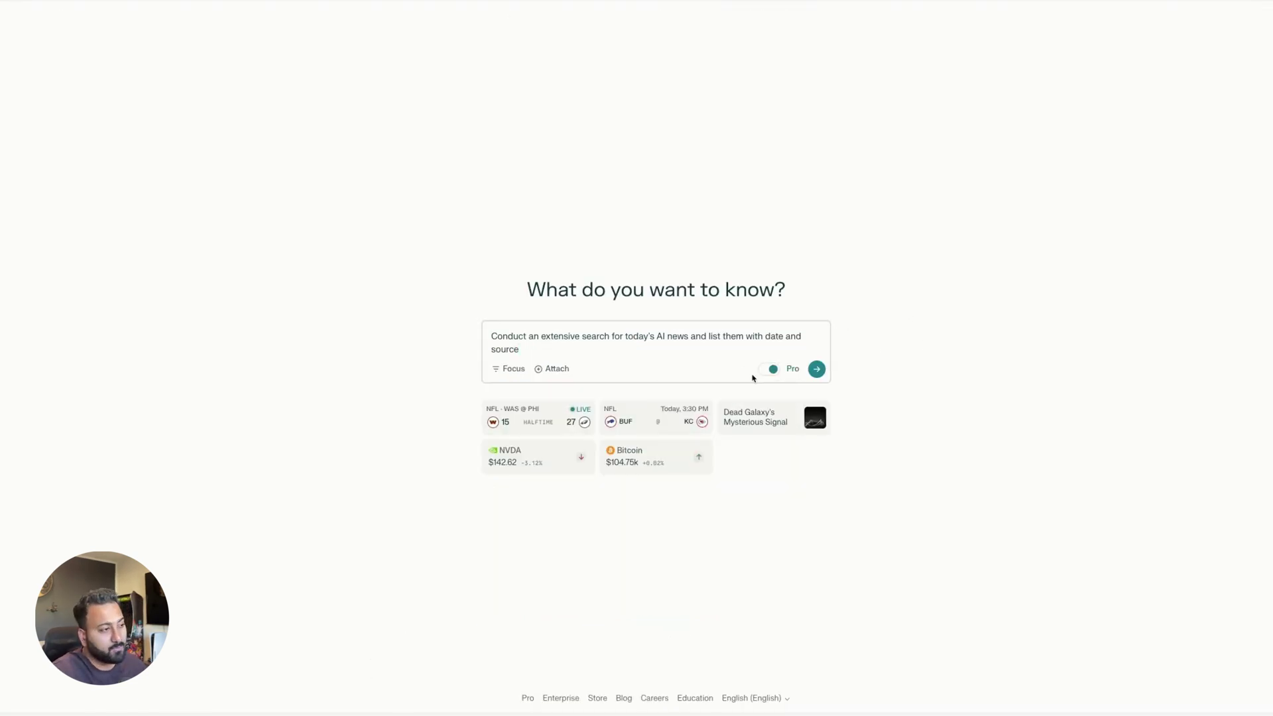
click(817, 369)
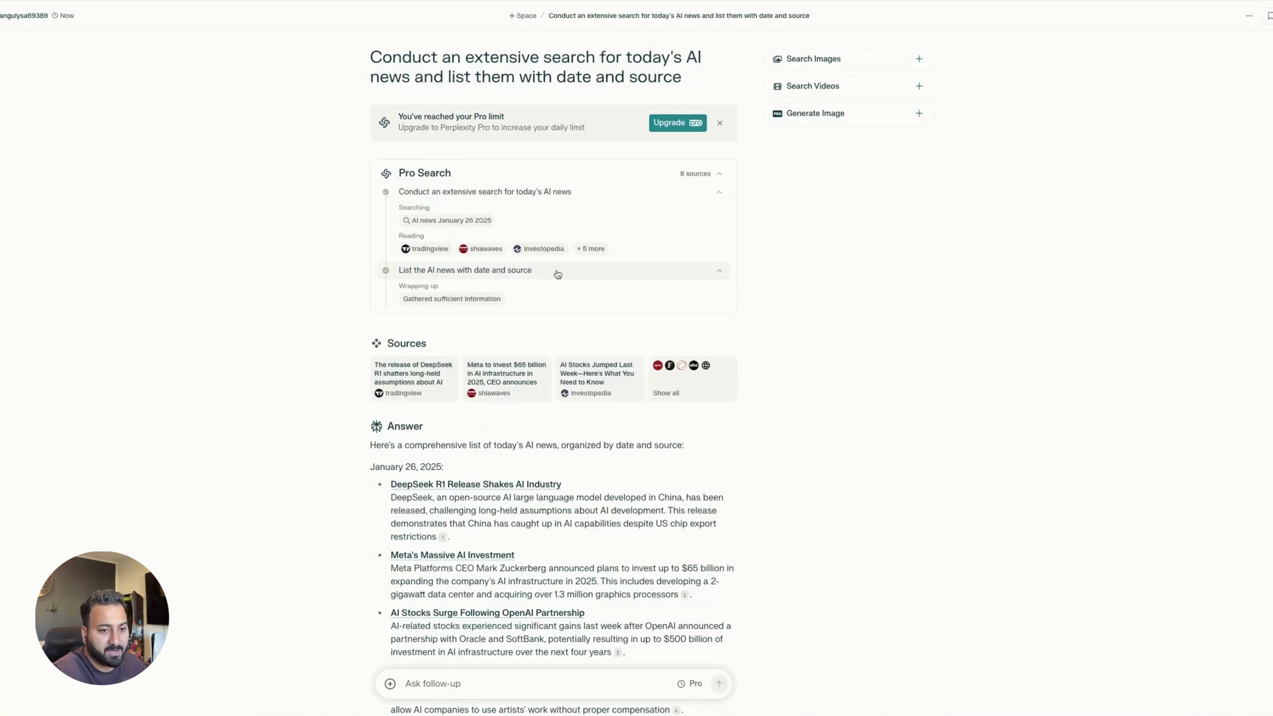
click(693, 379)
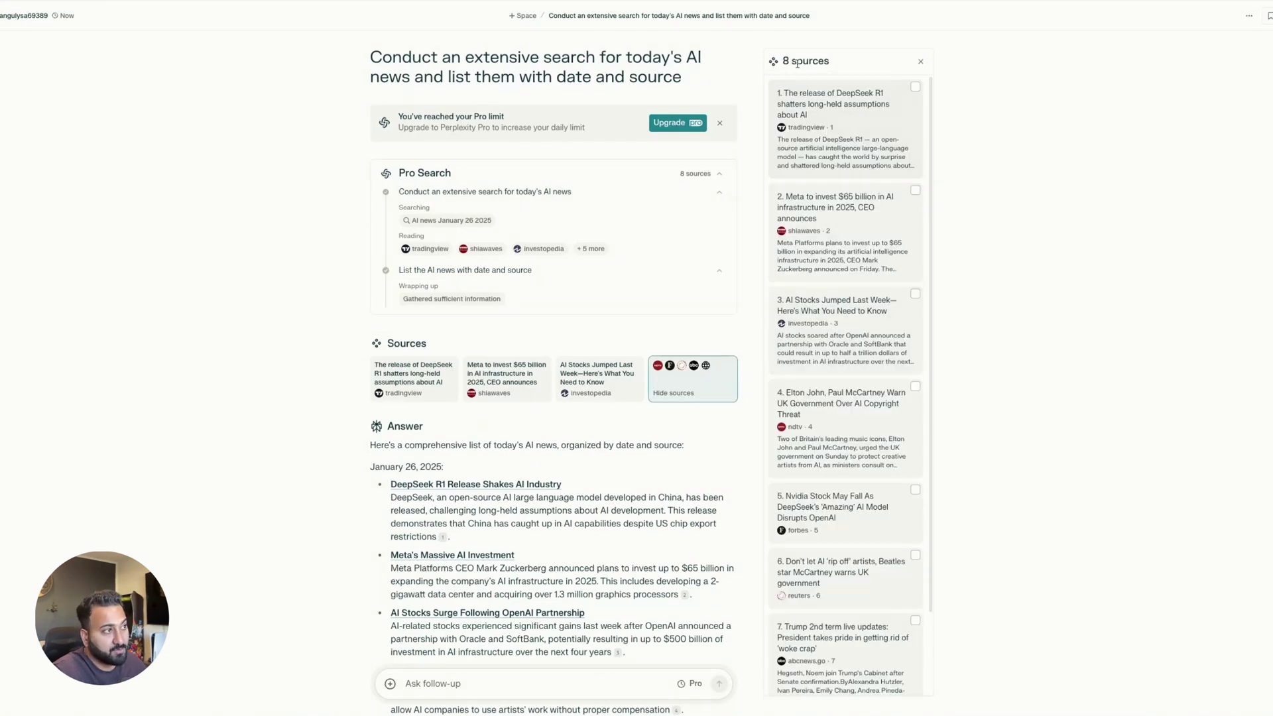
scroll(831, 392, down, 1)
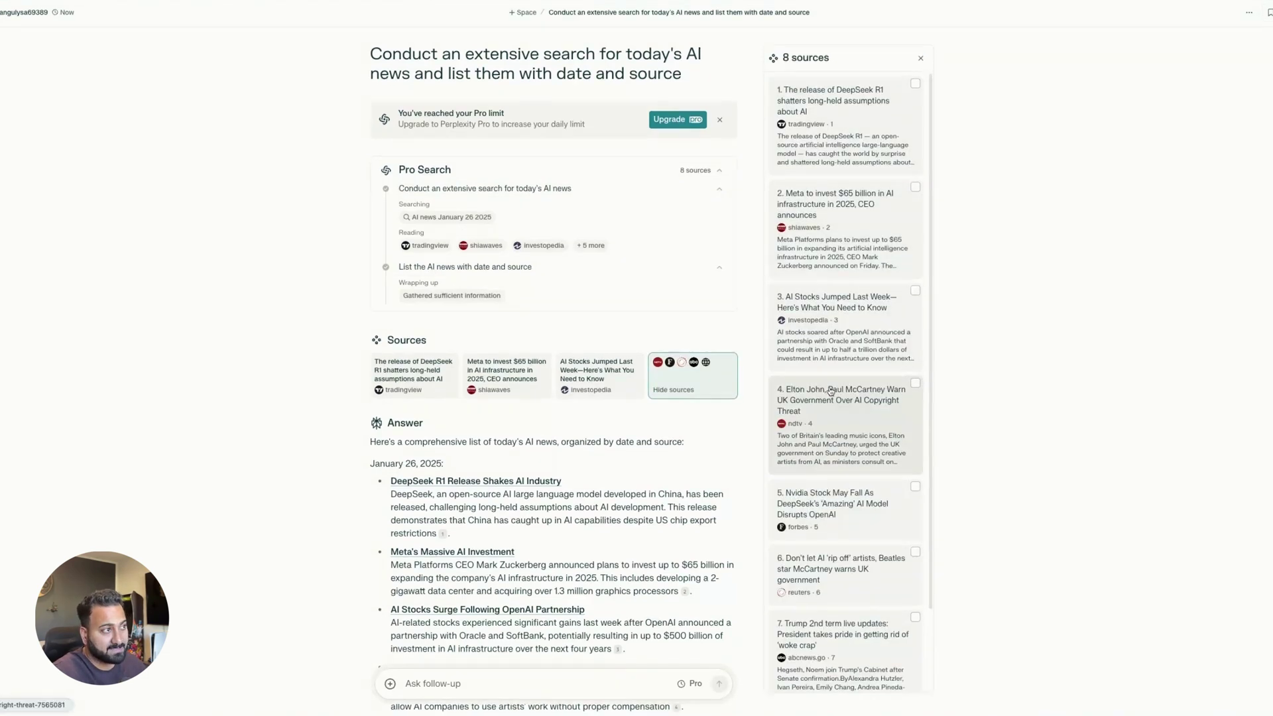
scroll(856, 471, up, 1)
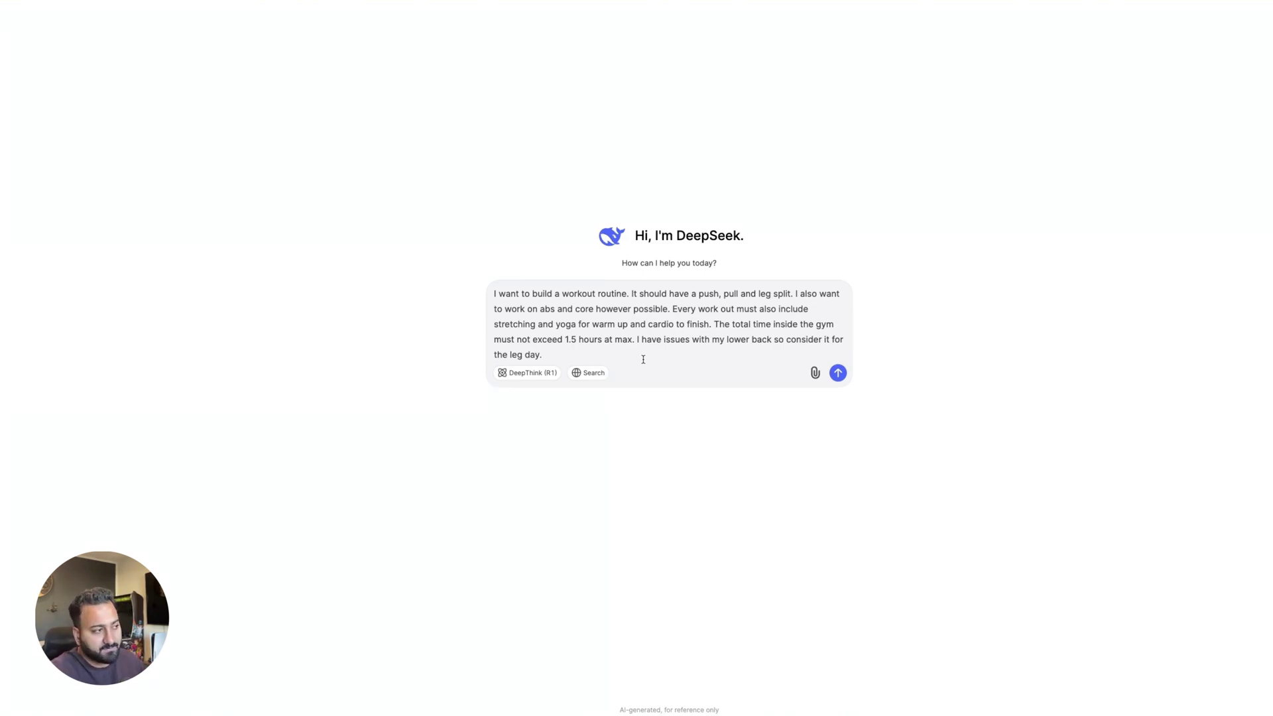
Step: Submit the push, pull and leg workout routine prompt to DeepSeek without DeepThink or Search, and review the routine, especially the leg day
key(Return)
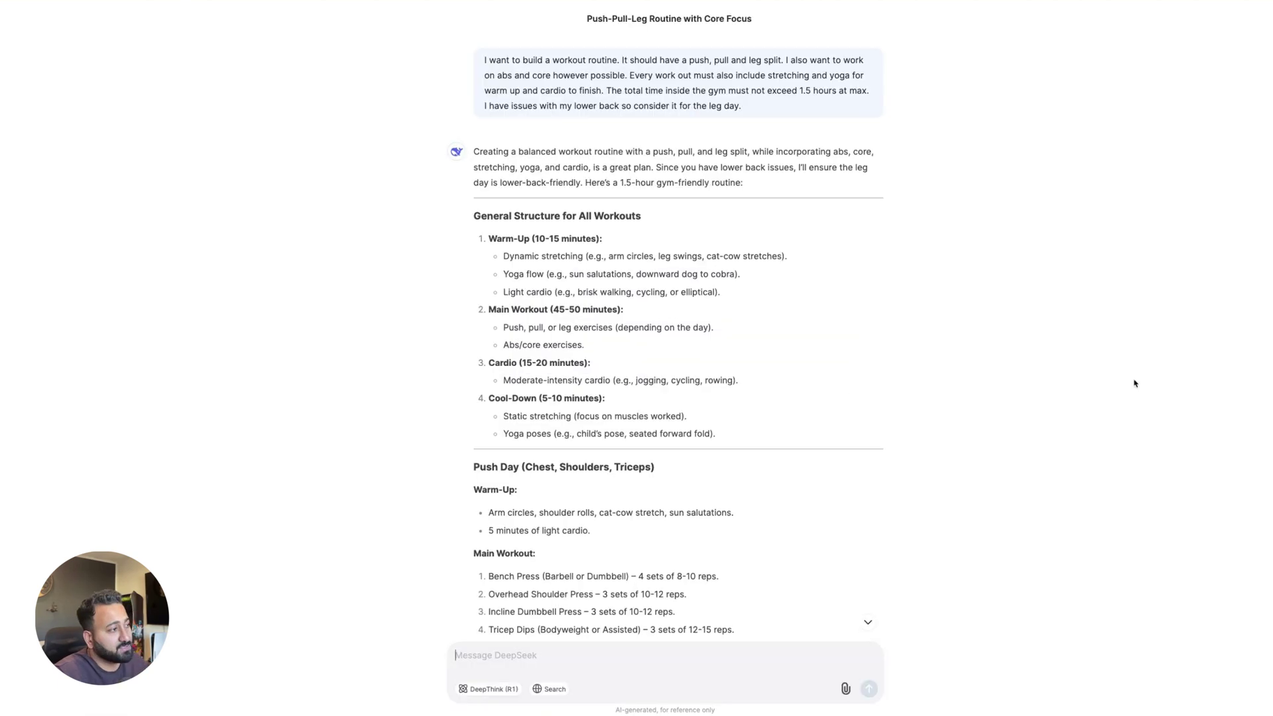
scroll(1134, 383, down, 15)
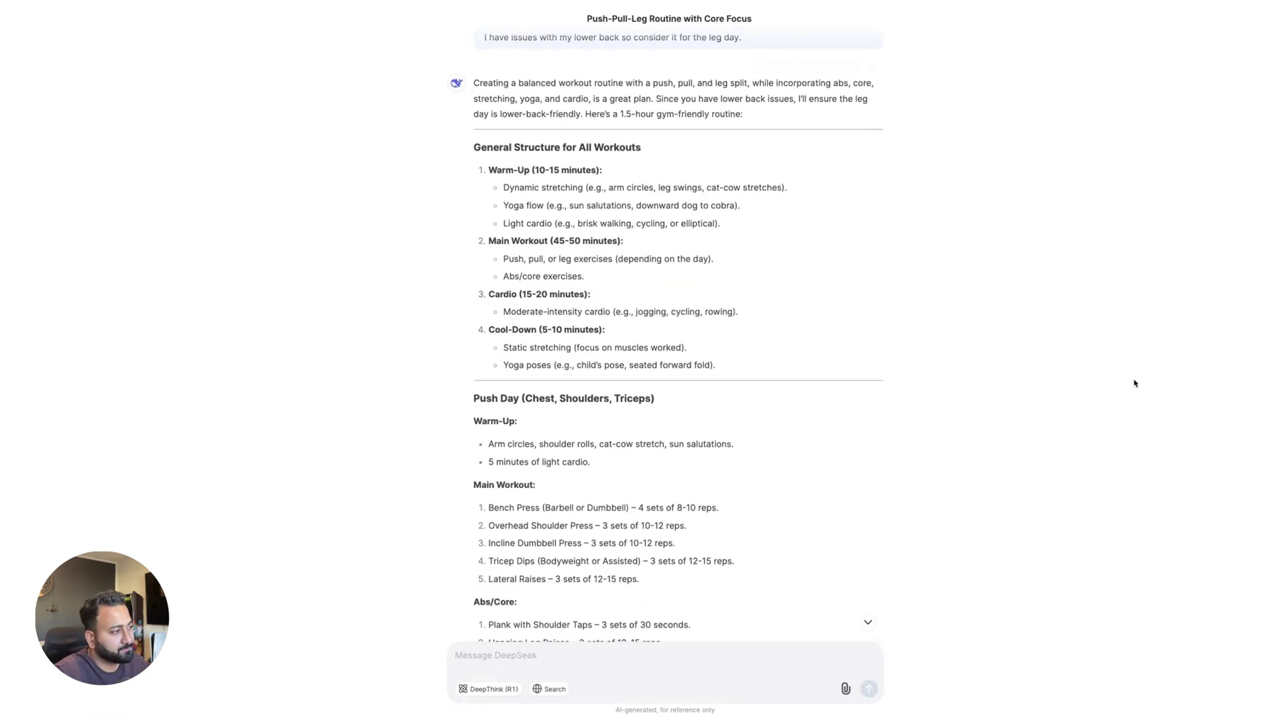
scroll(716, 296, up, 1)
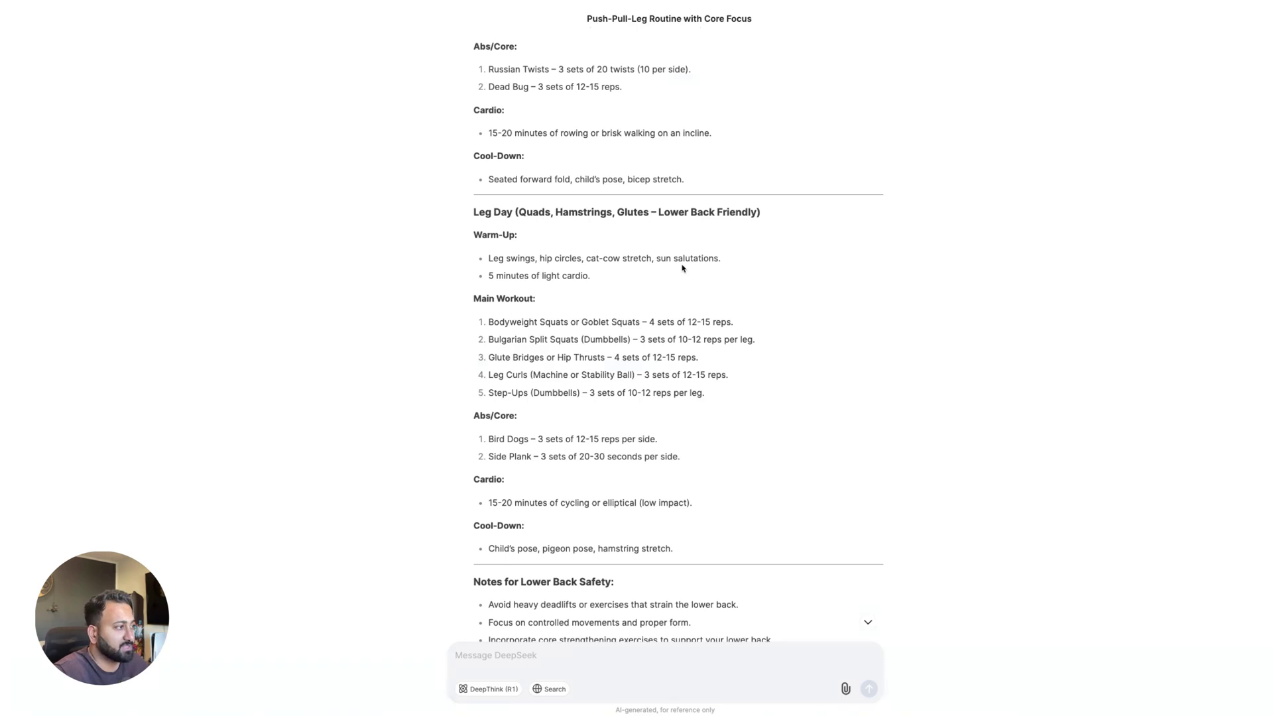
scroll(774, 468, up, 2)
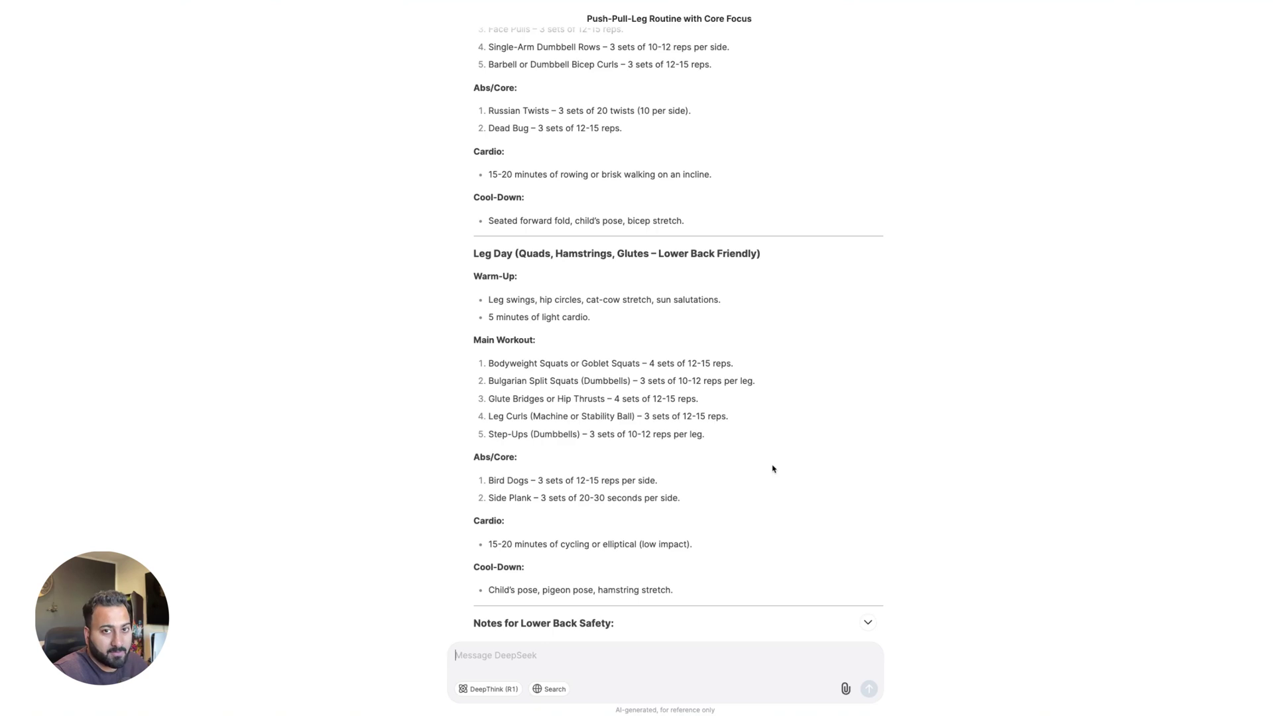
scroll(774, 469, down, 2)
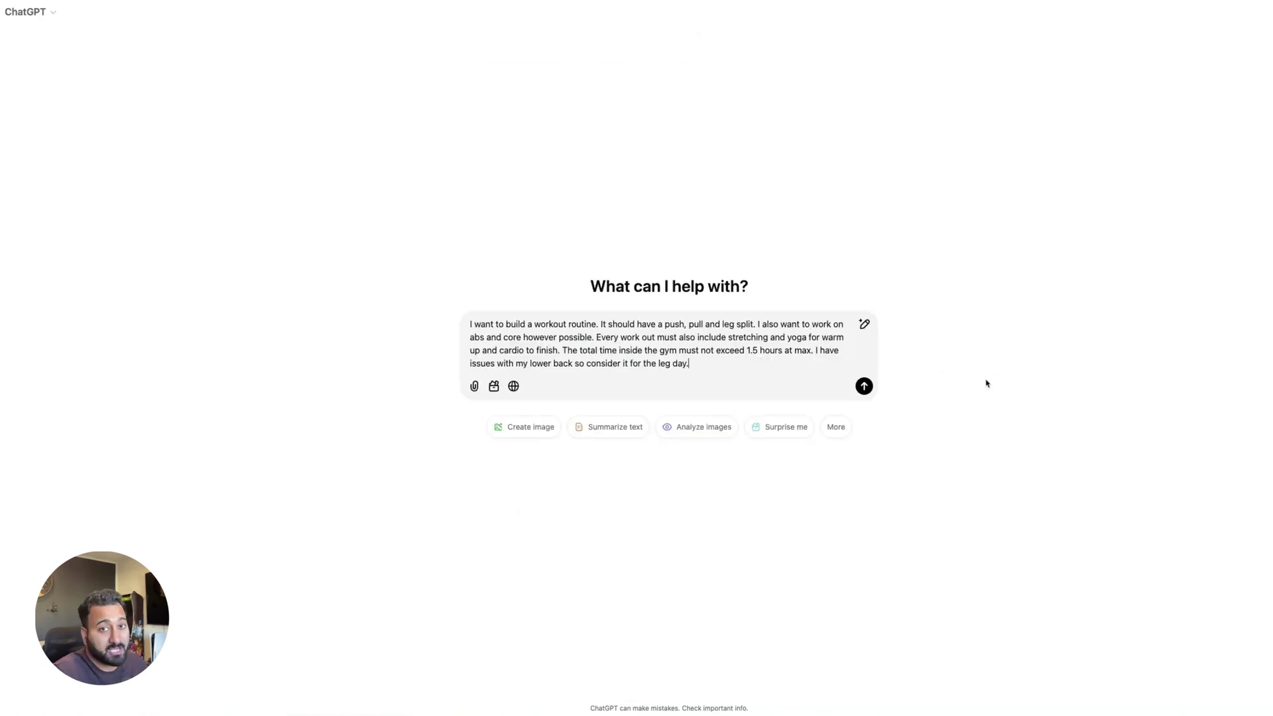
Step: Submit the push, pull and leg workout routine prompt to ChatGPT, and review the three training days, especially the lower-back-friendly leg day
key(Return)
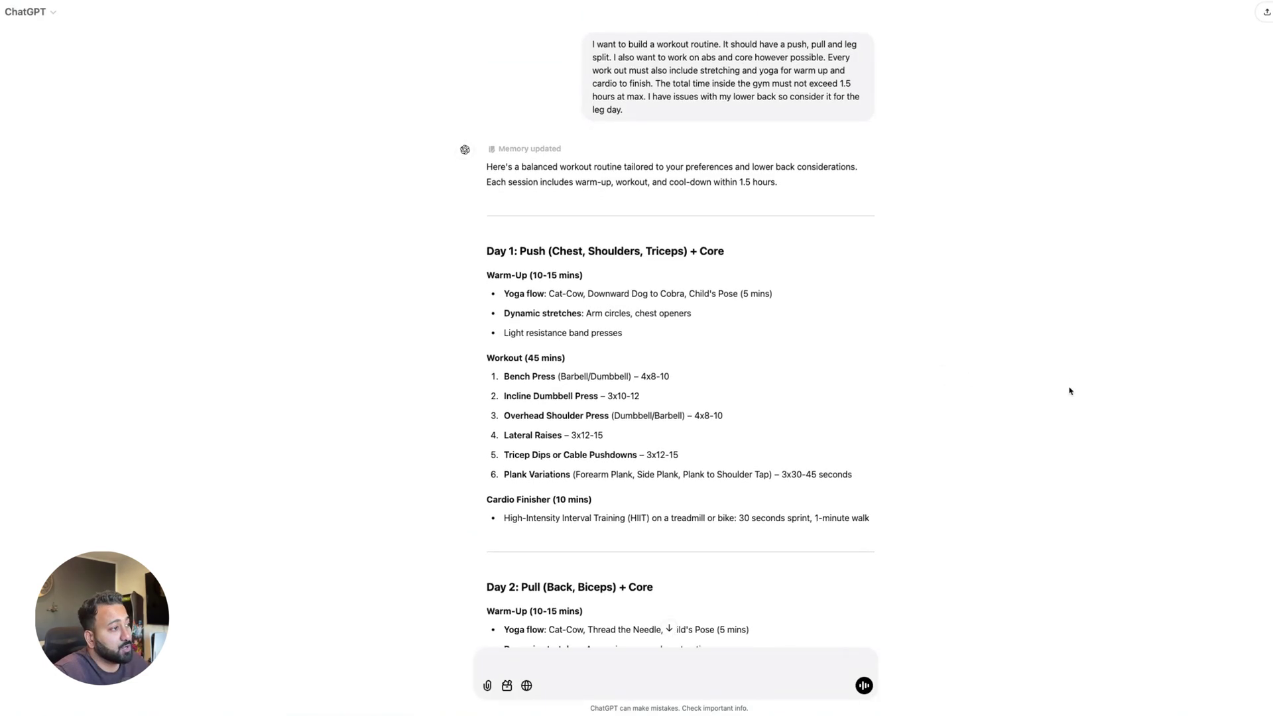
scroll(1069, 392, down, 6)
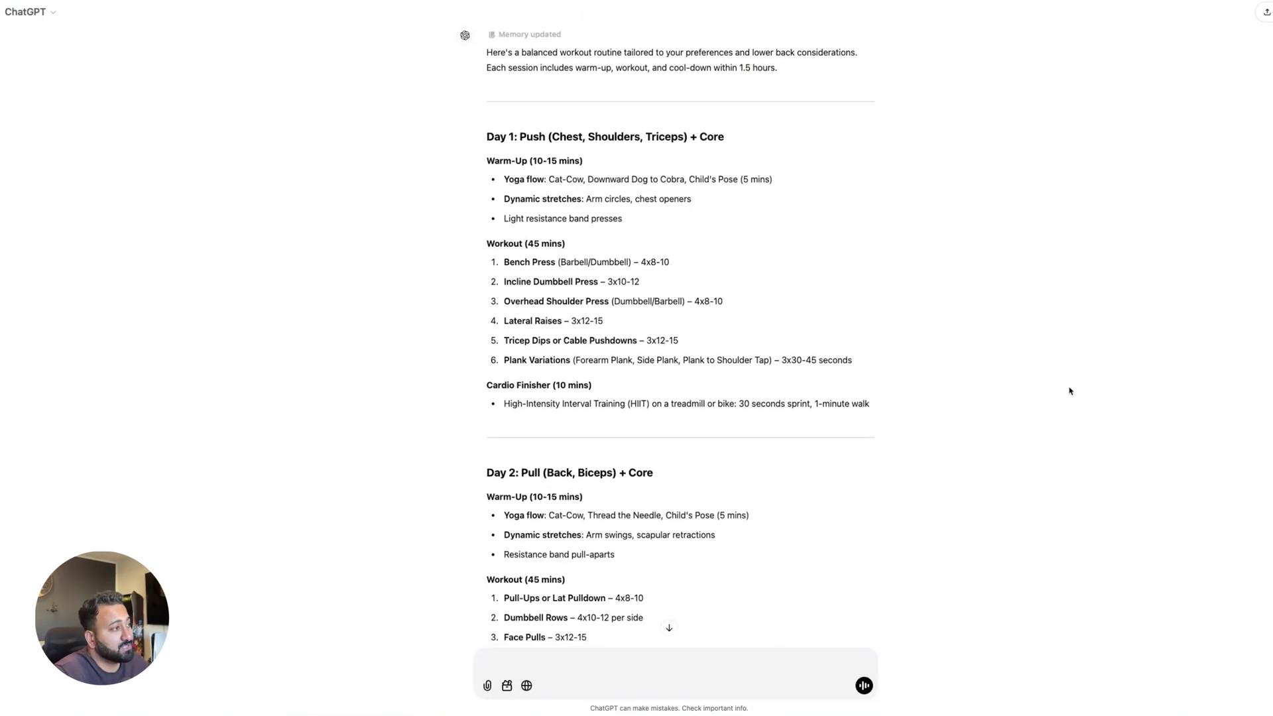
scroll(1070, 391, down, 4)
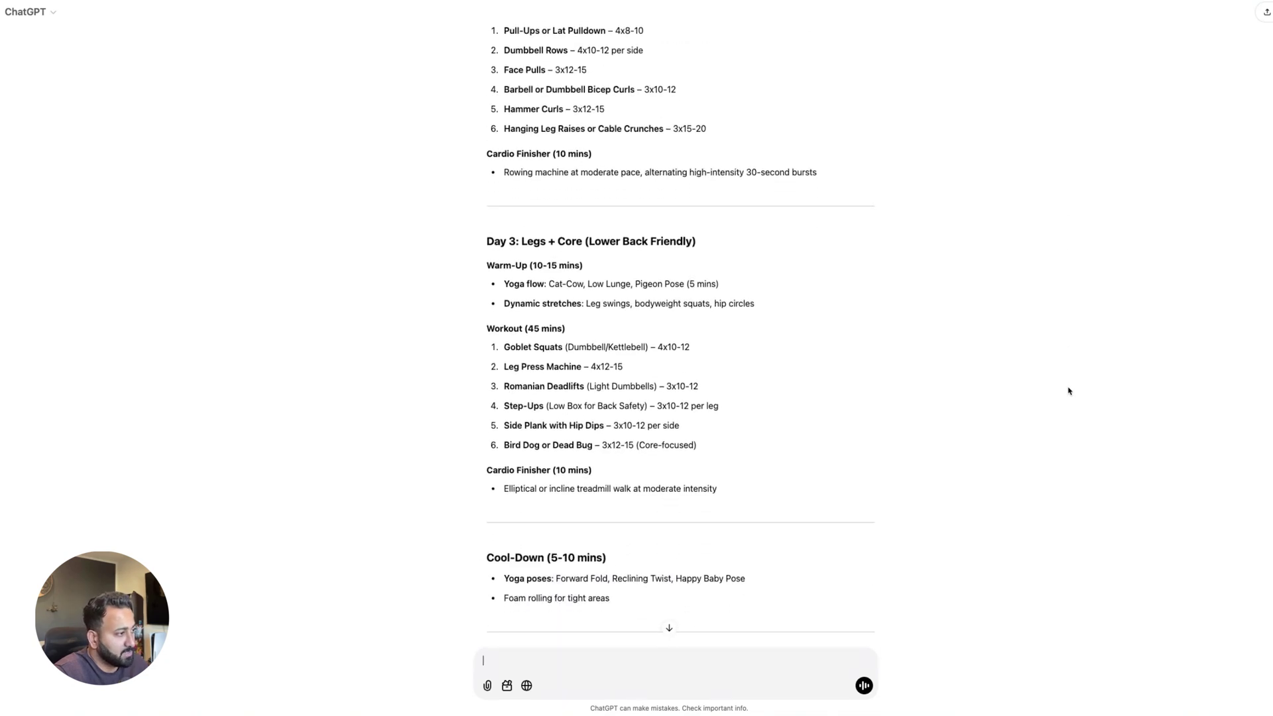
scroll(1069, 391, up, 2)
scroll(1069, 392, down, 1)
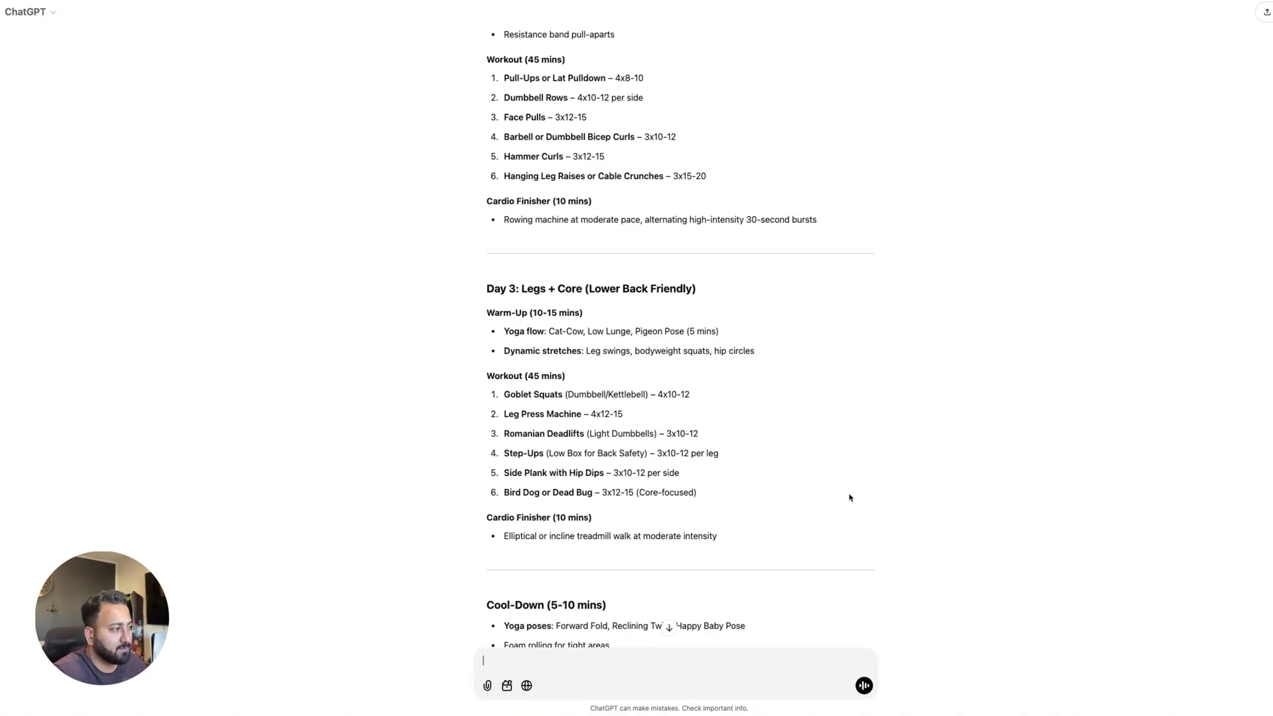
scroll(849, 497, down, 1)
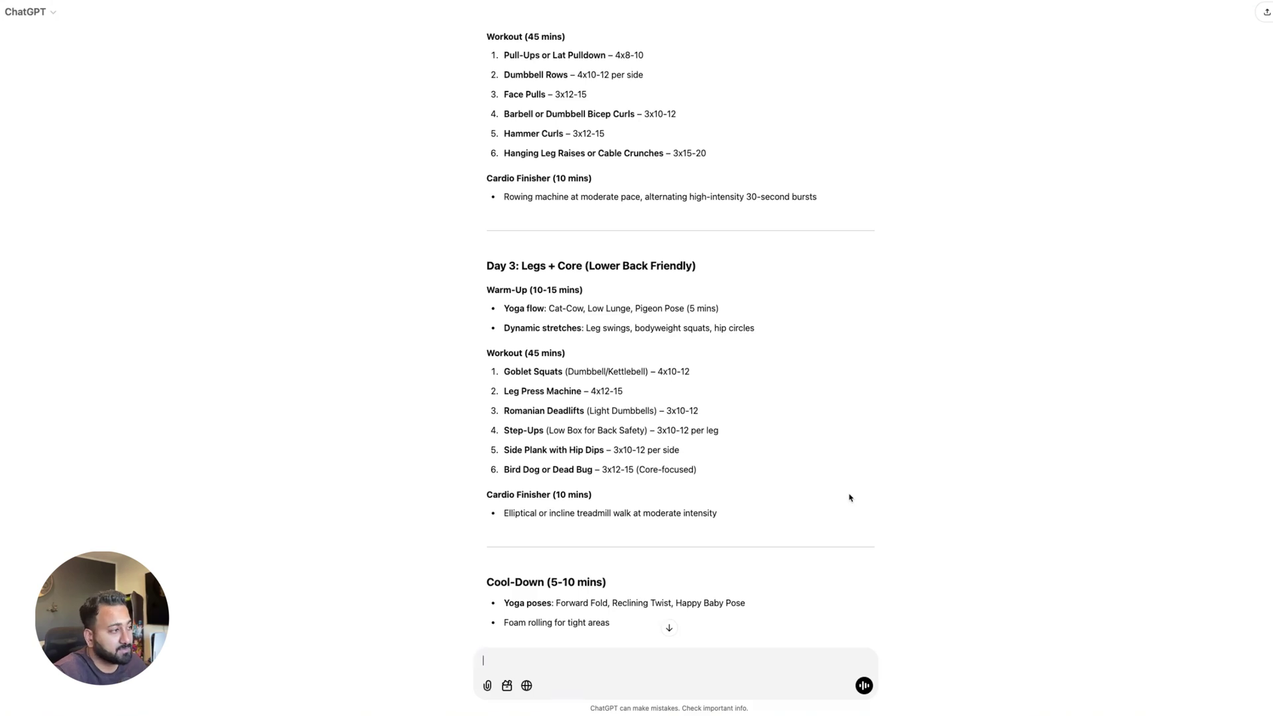
scroll(850, 497, up, 6)
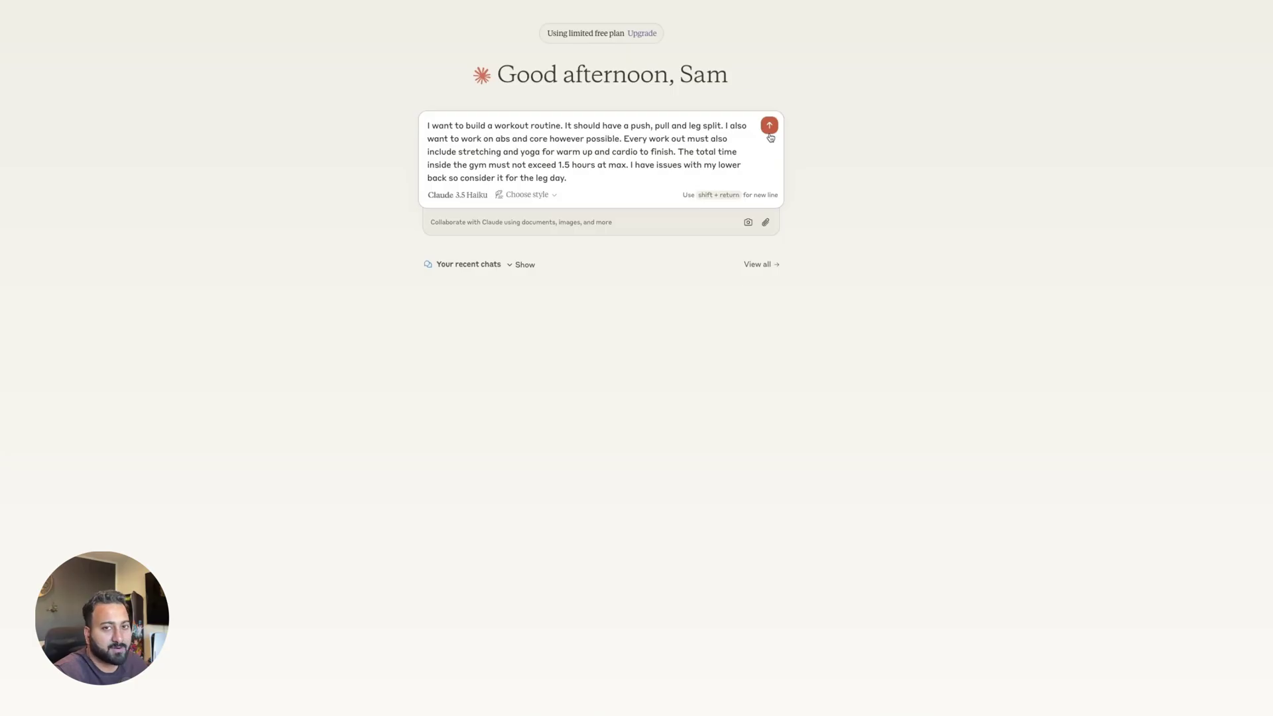
Step: Submit the same workout routine prompt to Claude 3.5 Haiku, and review the routine document, especially the pull and leg day exercises
click(770, 126)
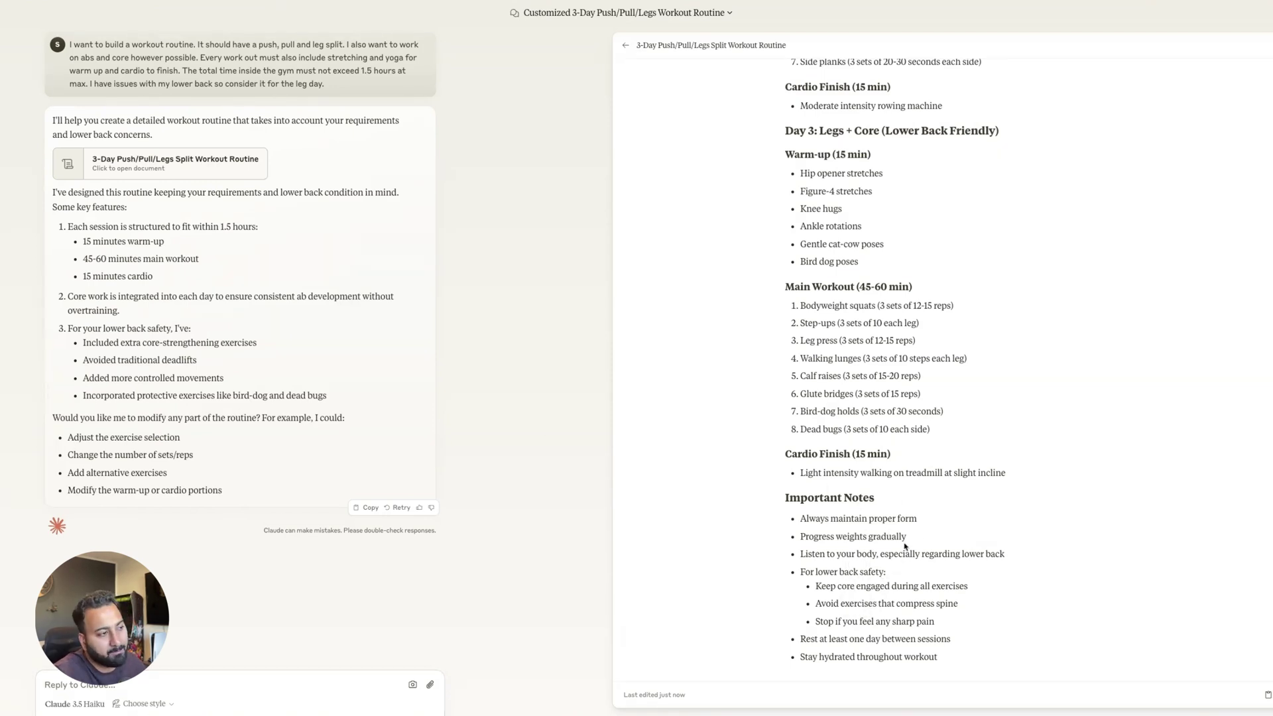
drag(801, 429, 911, 429)
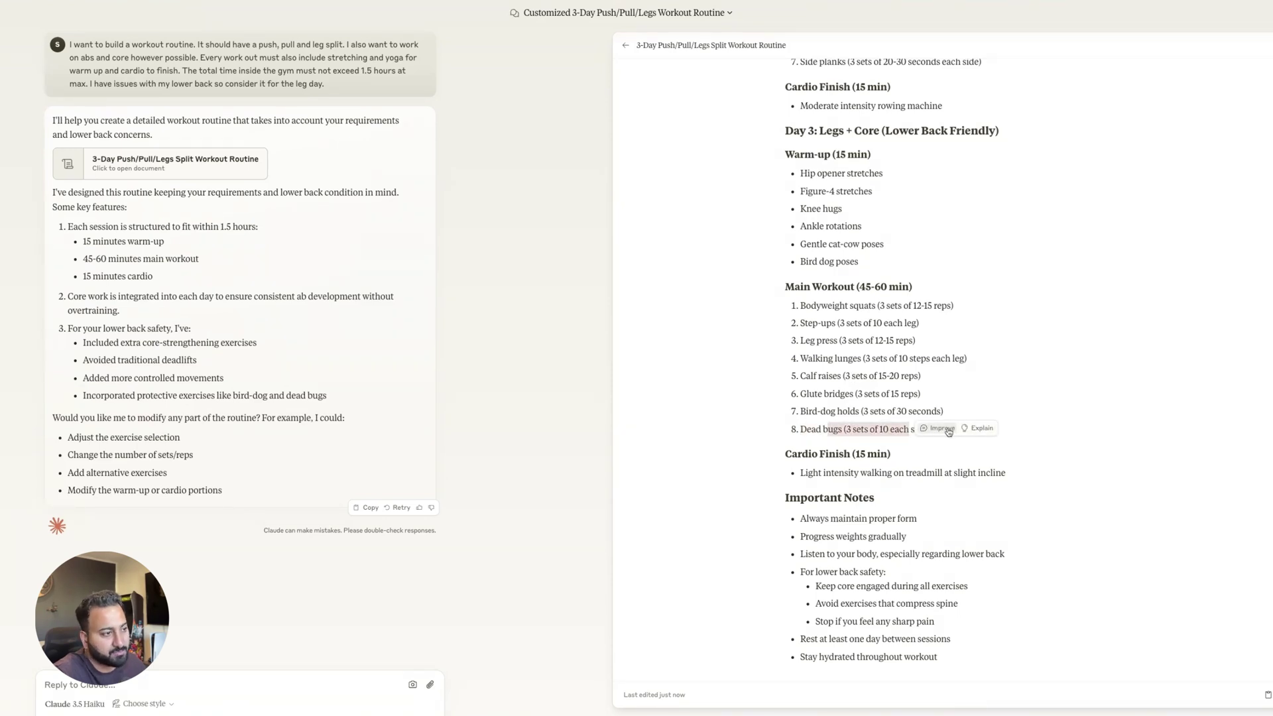
click(931, 548)
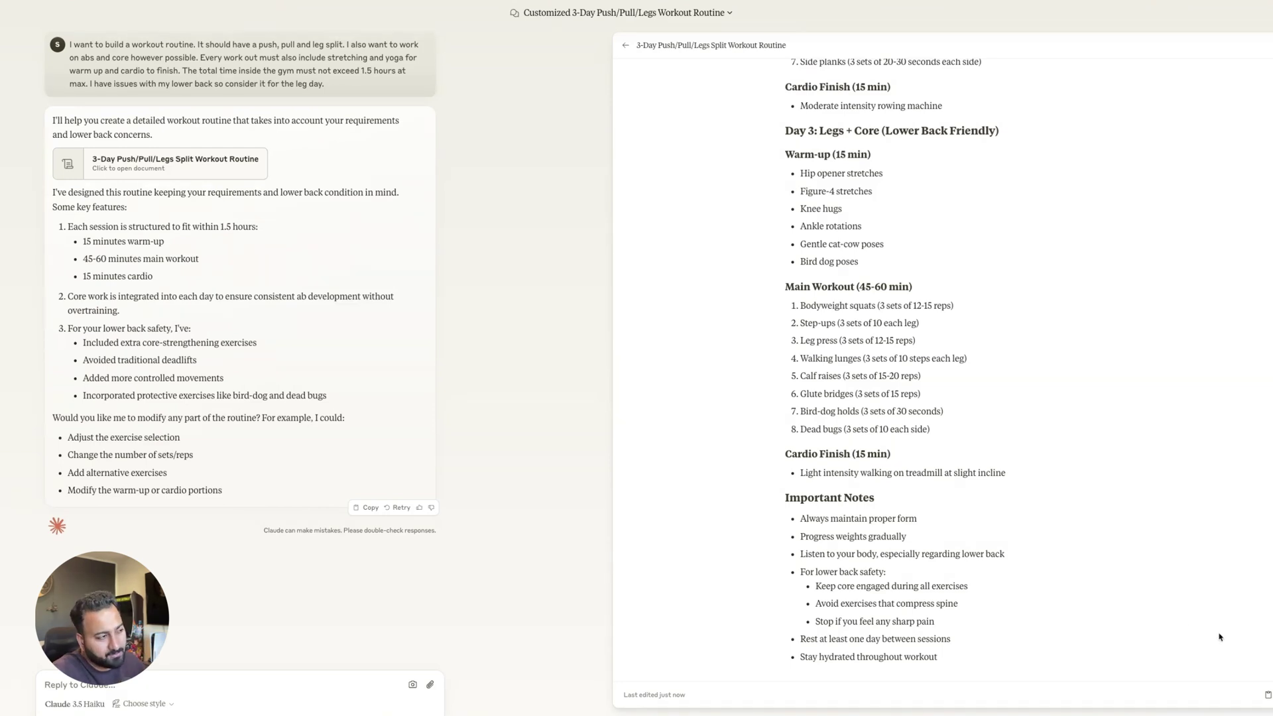
scroll(993, 469, up, 1)
scroll(993, 469, up, 3)
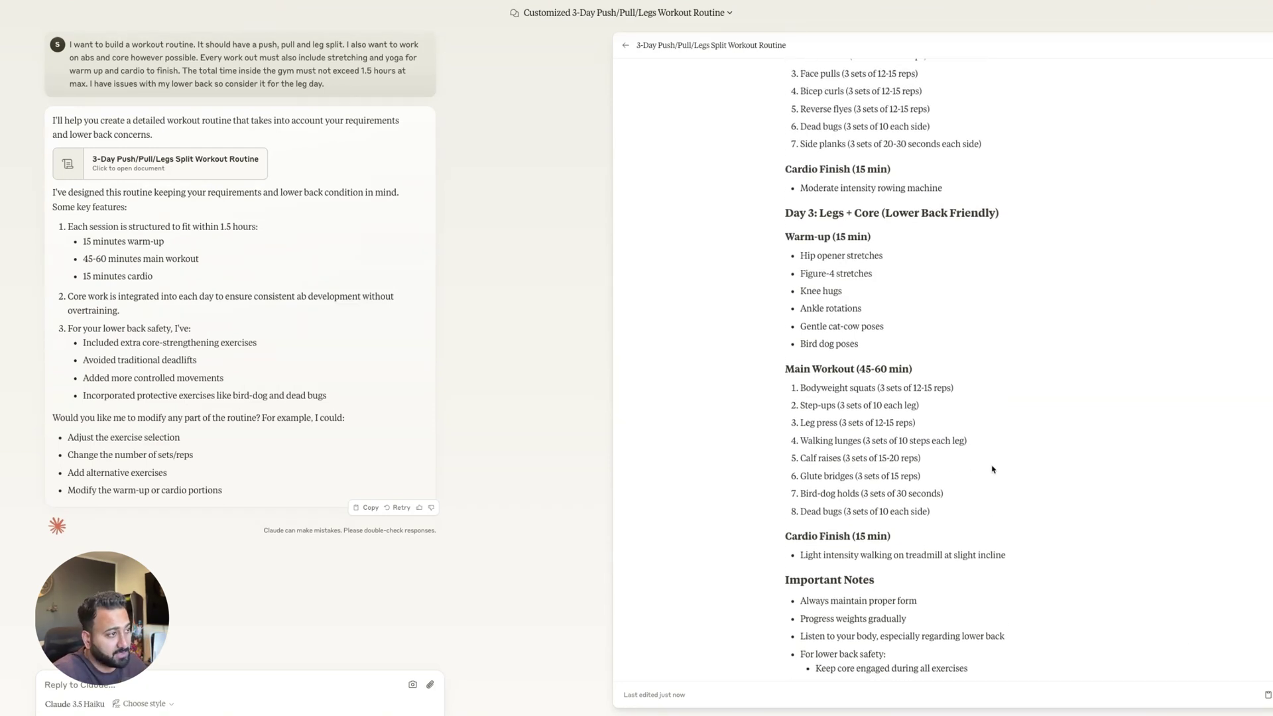
scroll(992, 469, up, 2)
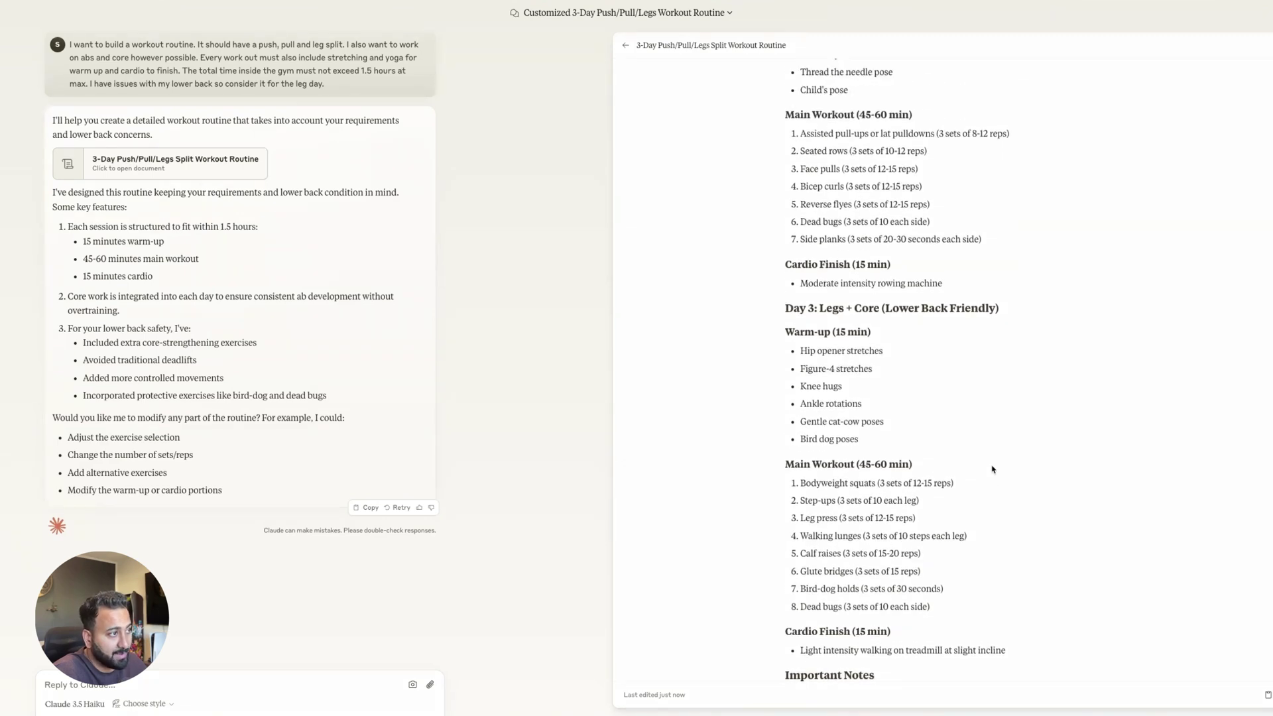
scroll(992, 469, down, 6)
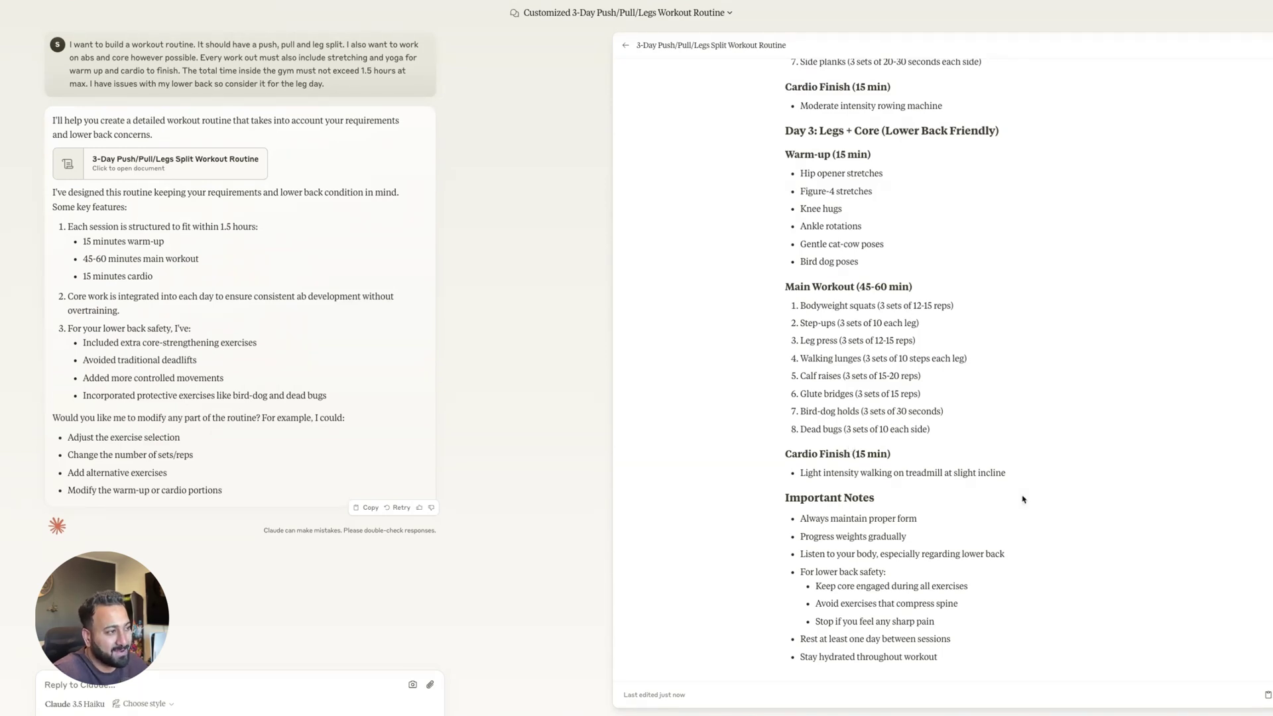
scroll(1023, 498, up, 3)
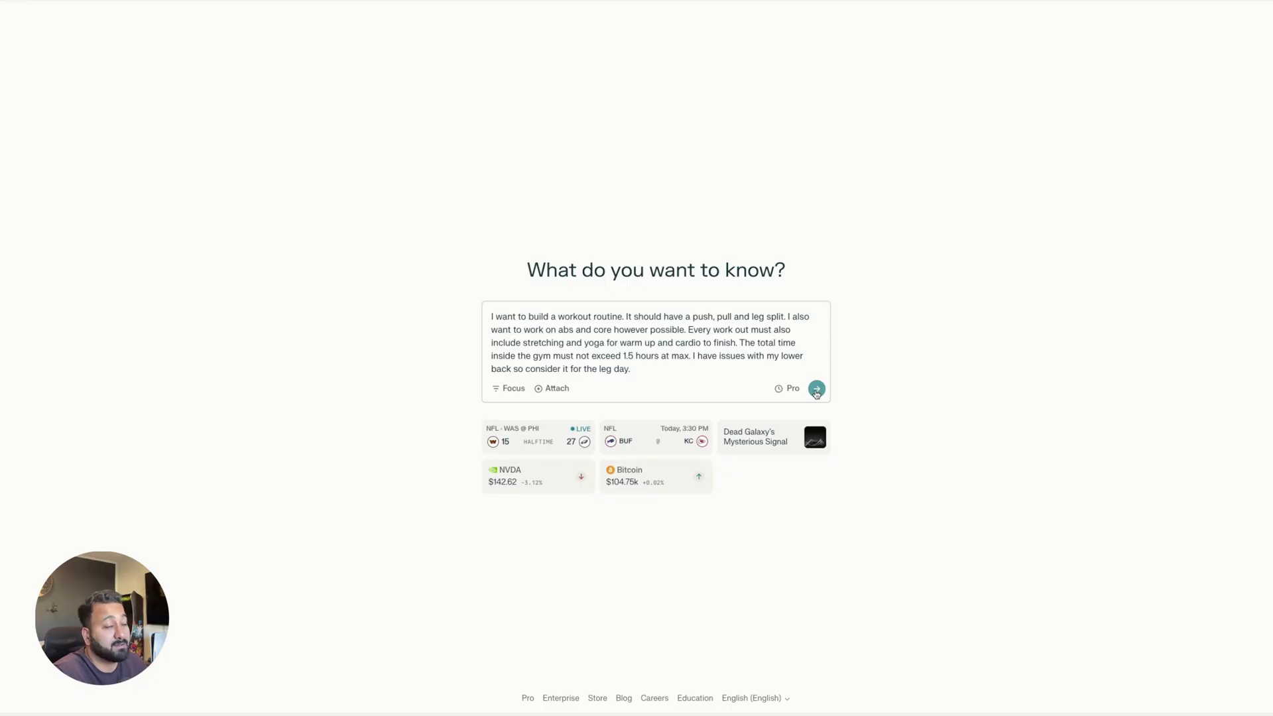
Step: Submit the workout routine prompt to Perplexity without Pro, and review the push, pull and leg days and the closing advice
click(816, 390)
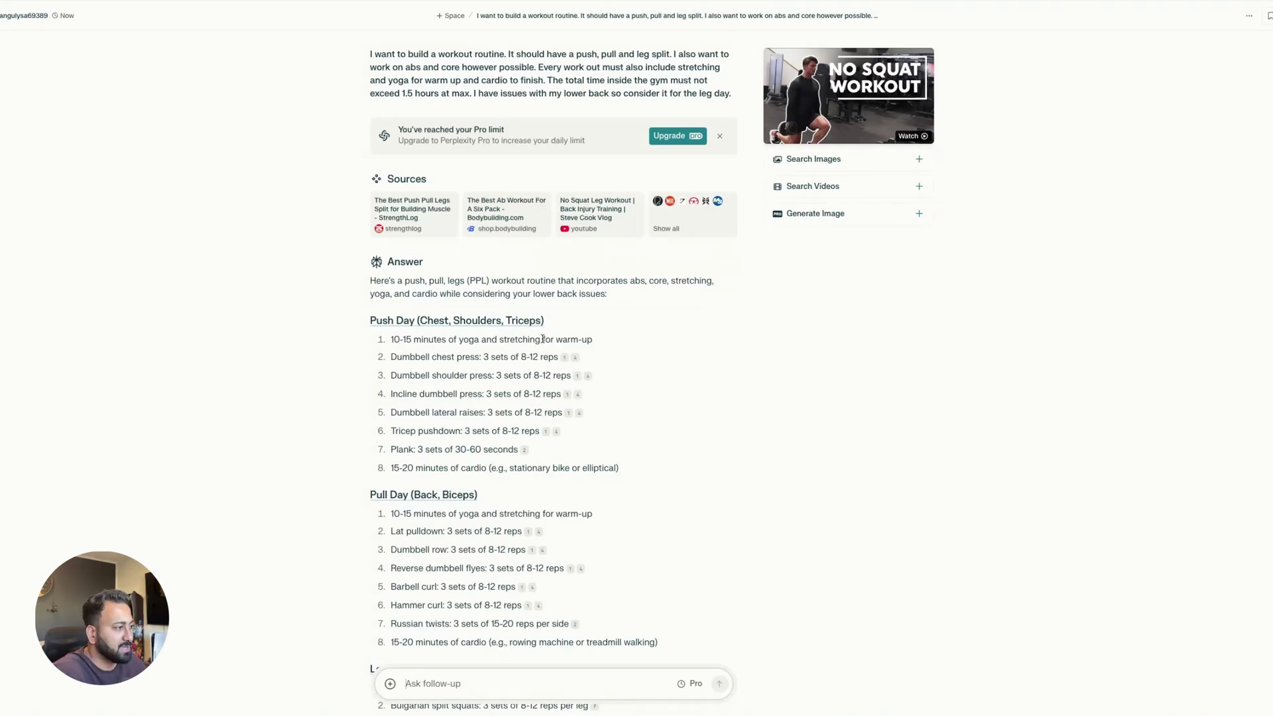
mouse_move(628, 230)
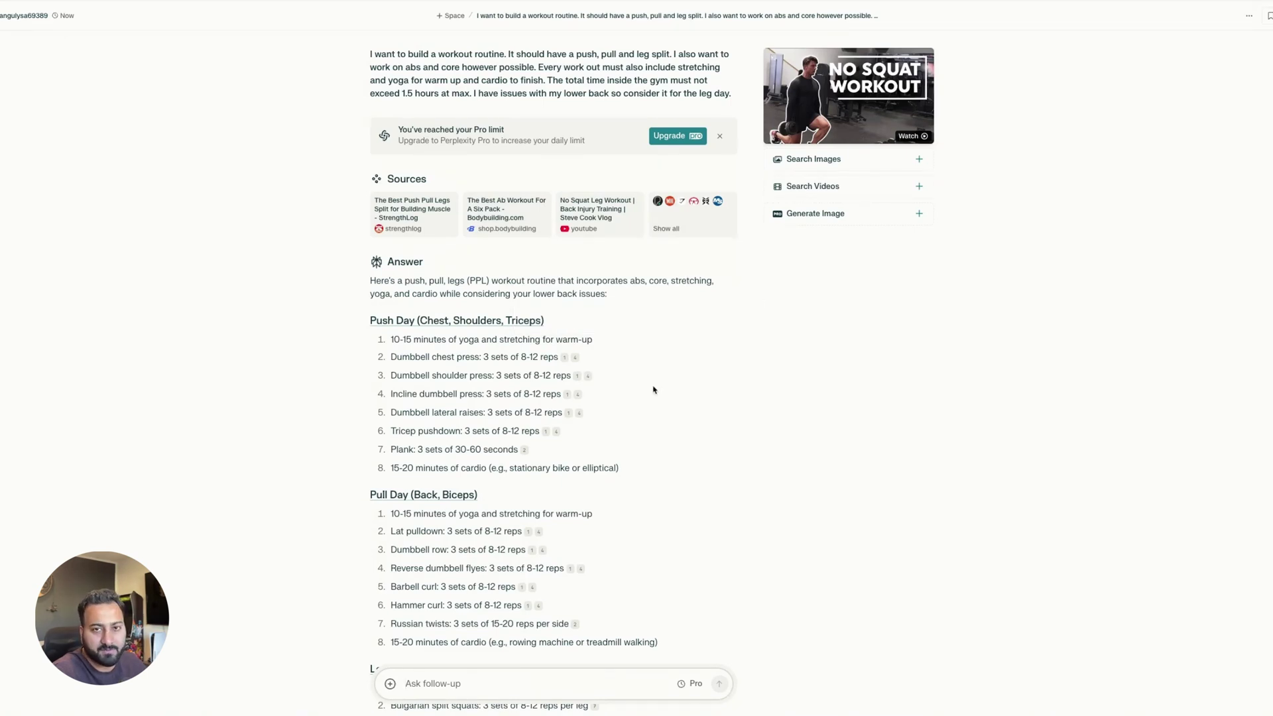
scroll(699, 396, down, 5)
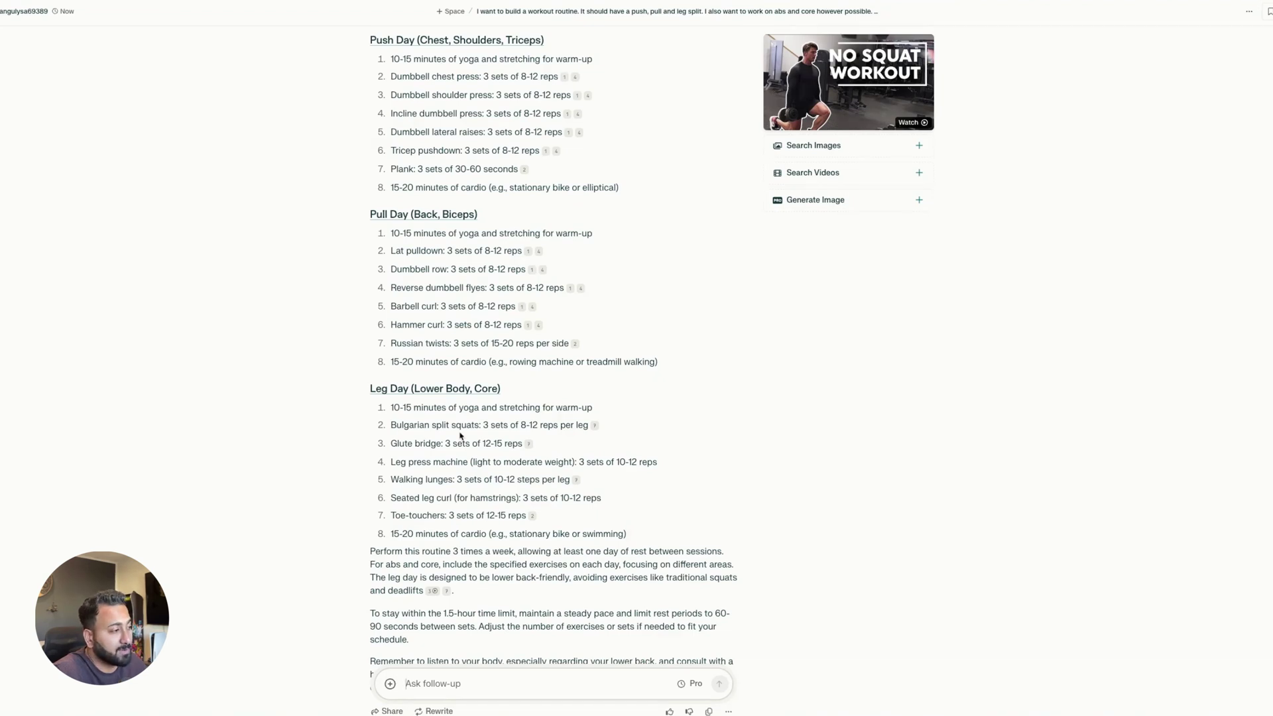
scroll(463, 444, down, 1)
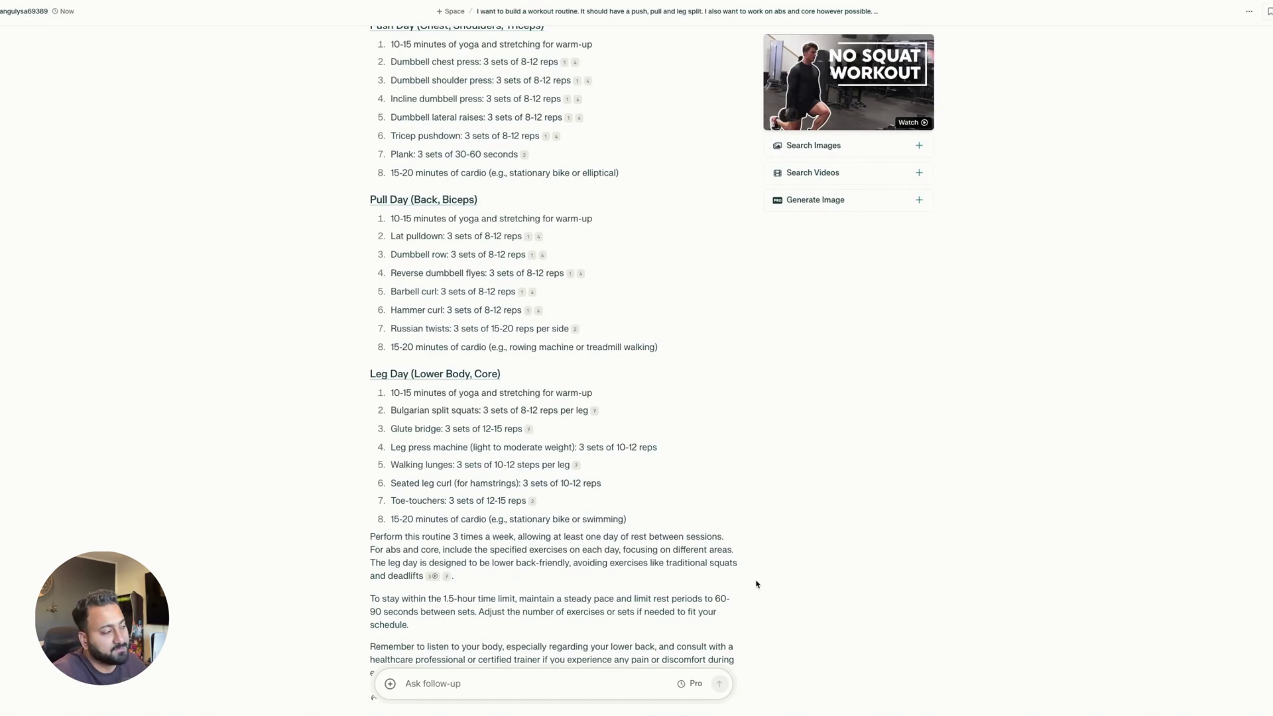
scroll(689, 565, up, 5)
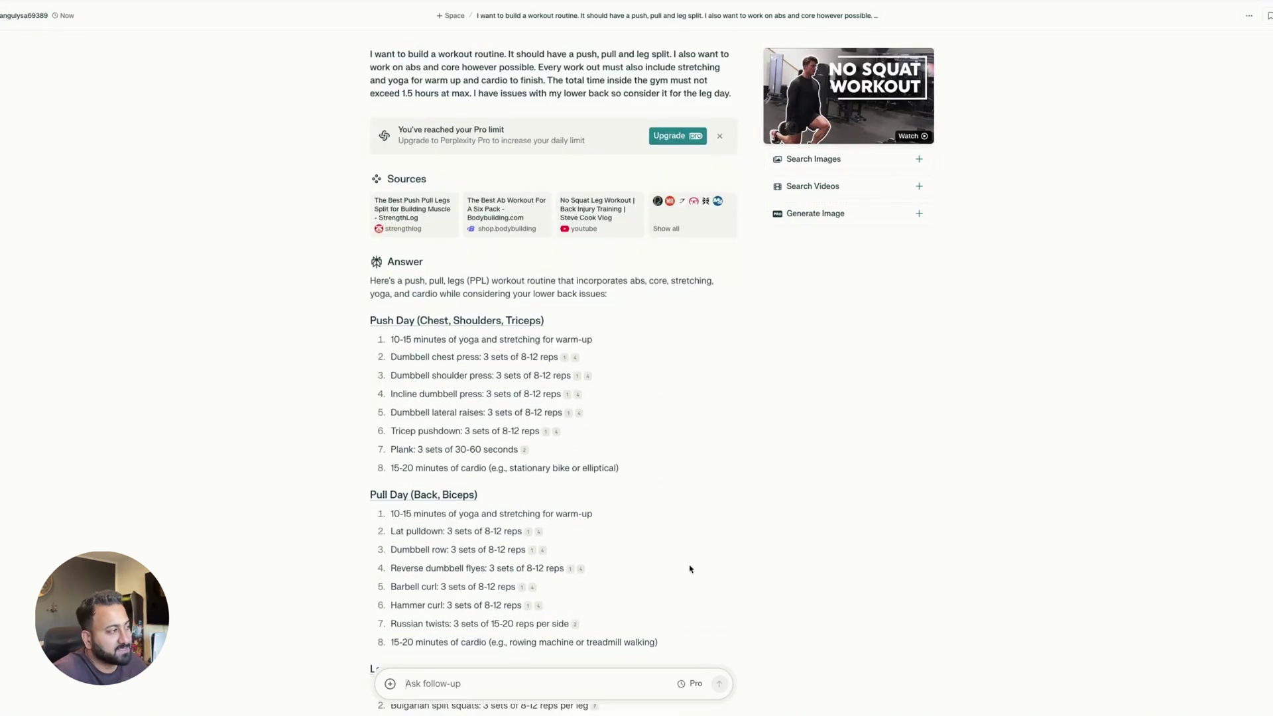
scroll(673, 513, down, 1)
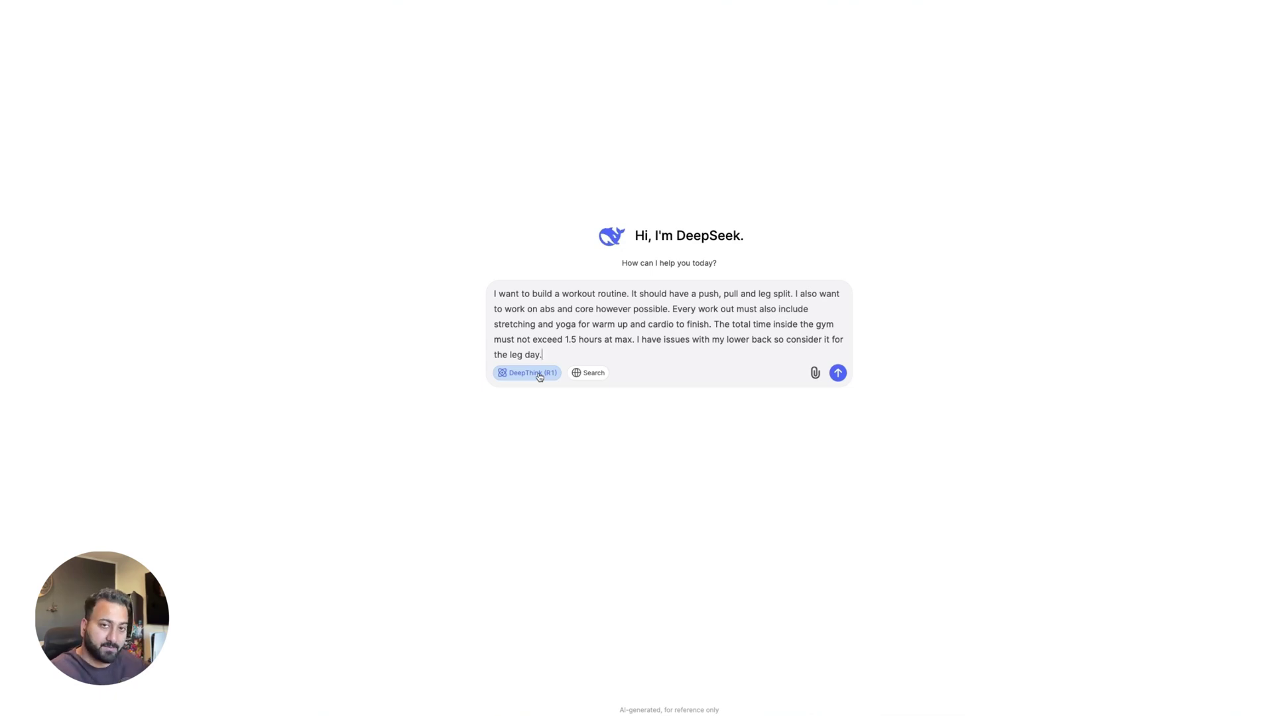
Step: Submit the workout routine prompt to DeepSeek with DeepThink (R1) enabled and Search off, and read through its reasoning
click(837, 373)
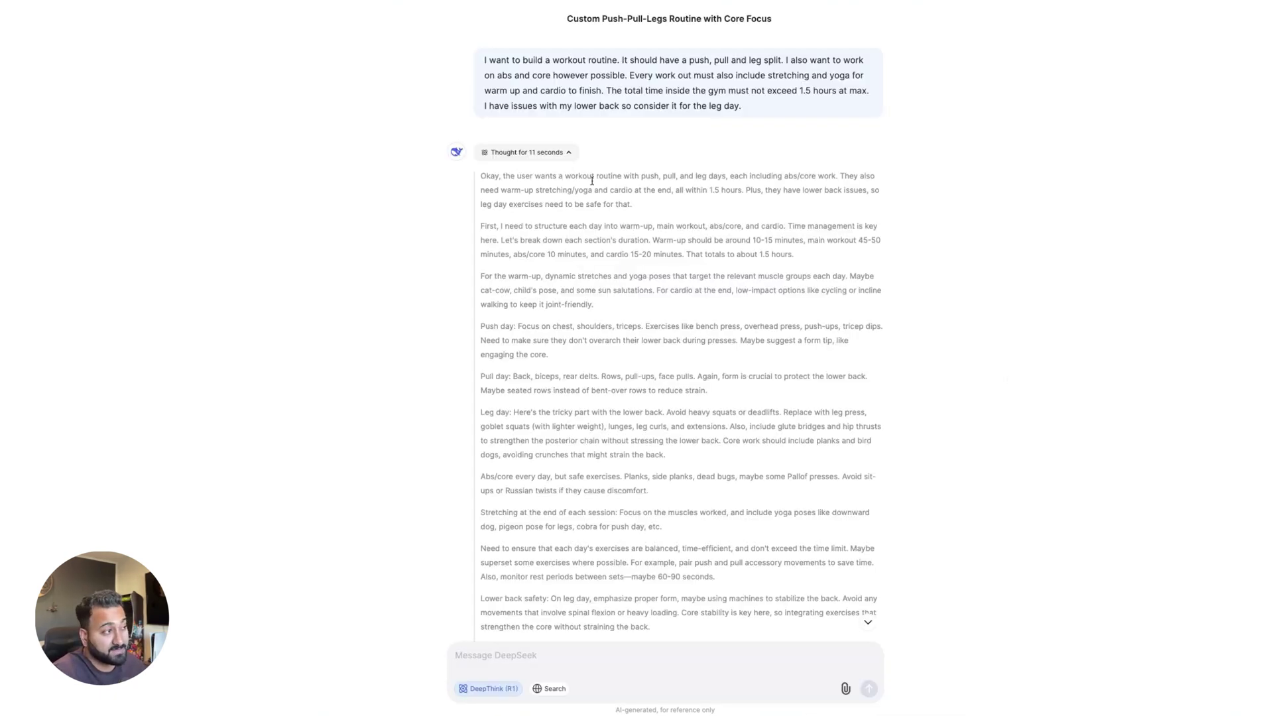
scroll(596, 199, down, 10)
scroll(553, 157, up, 1)
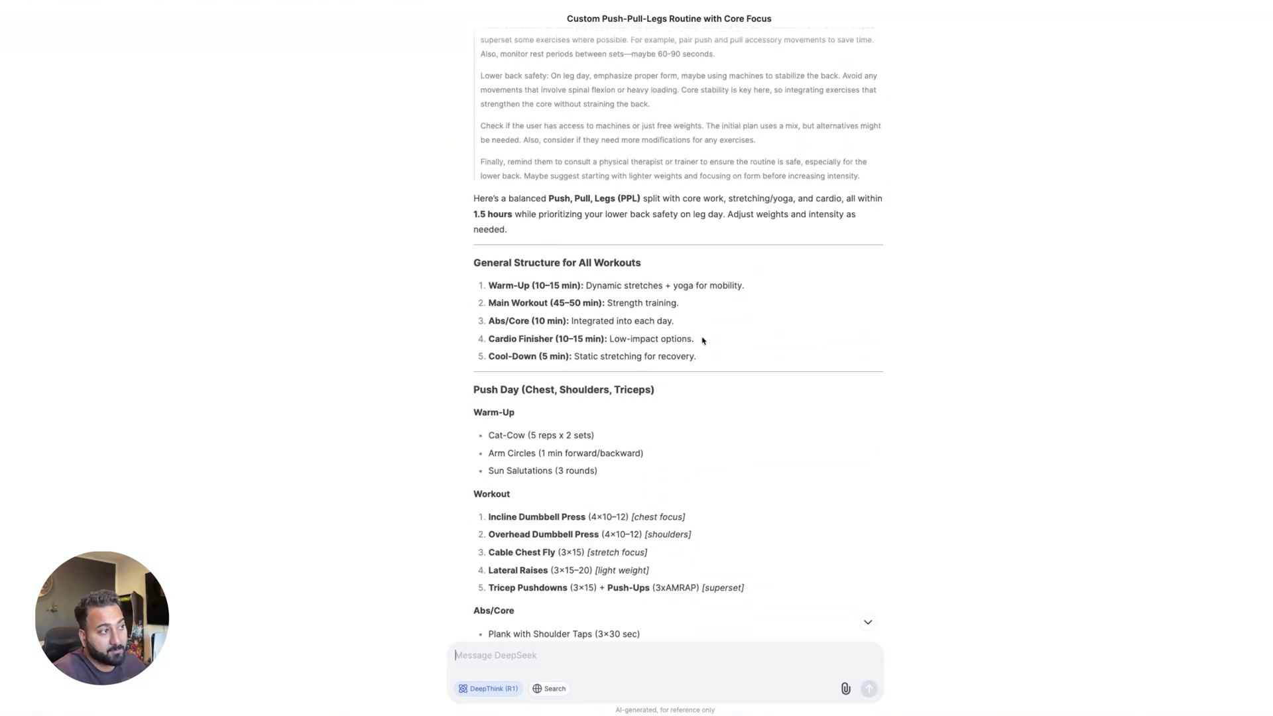
scroll(702, 335, up, 15)
scroll(657, 310, down, 2)
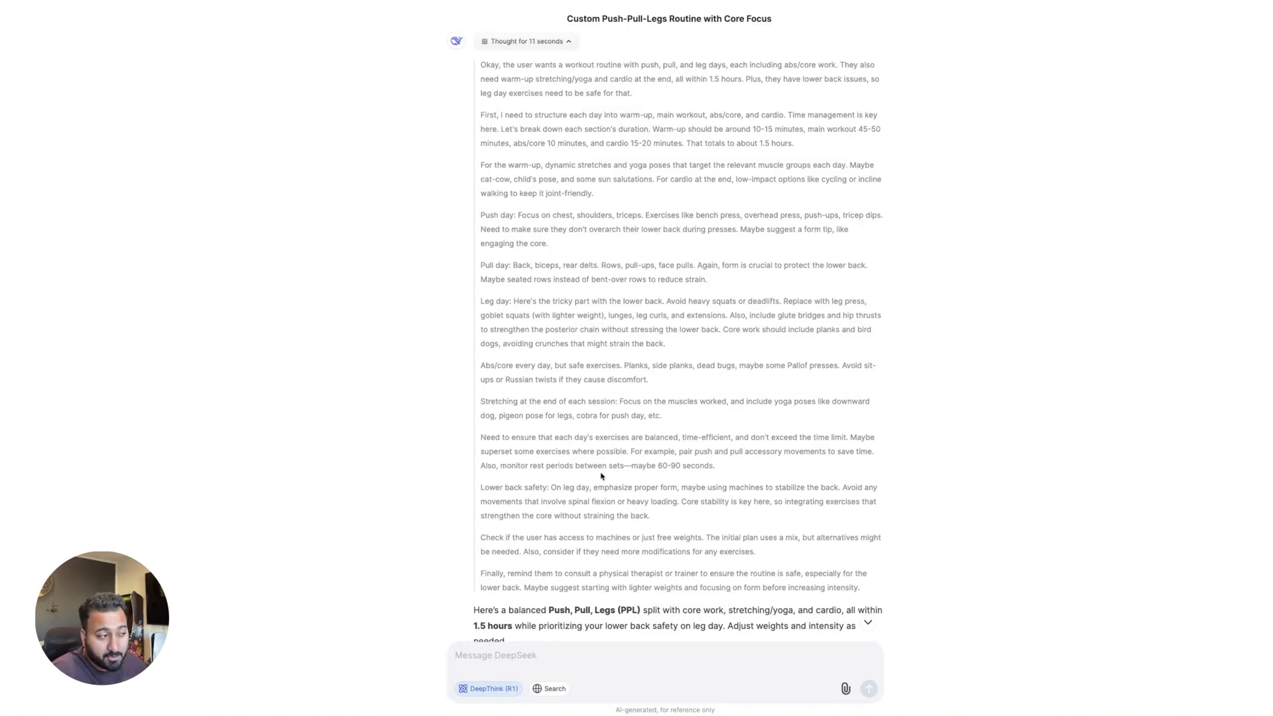
scroll(927, 495, down, 3)
scroll(918, 456, up, 3)
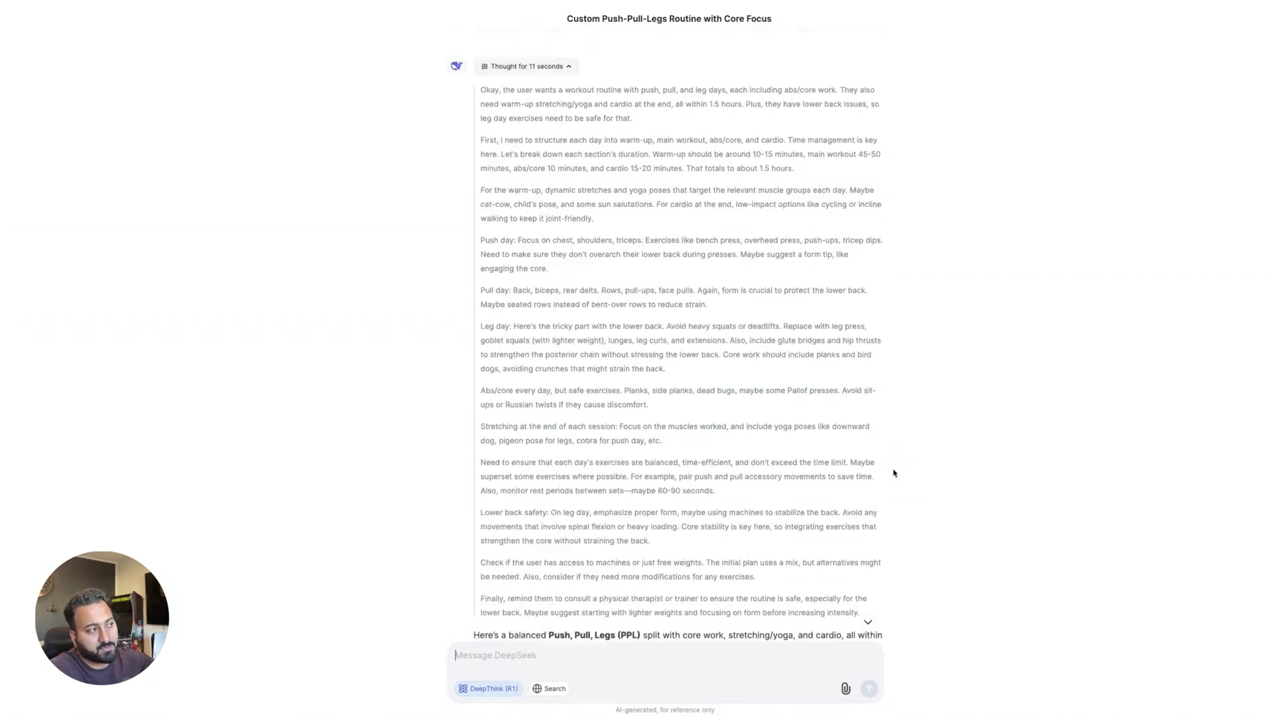
Step: Examine DeepSeek's routine from the general structure and push day down to the lower back safety notes and sample weekly schedule
scroll(894, 473, down, 6)
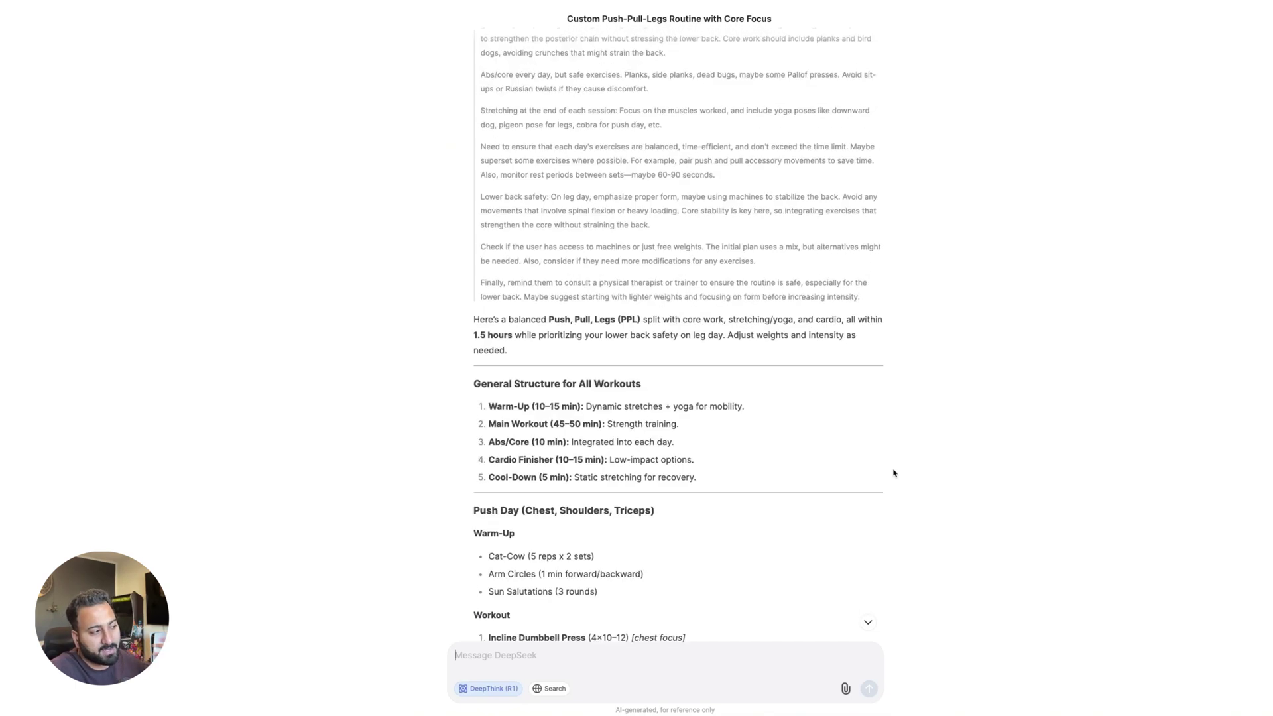
scroll(894, 472, down, 4)
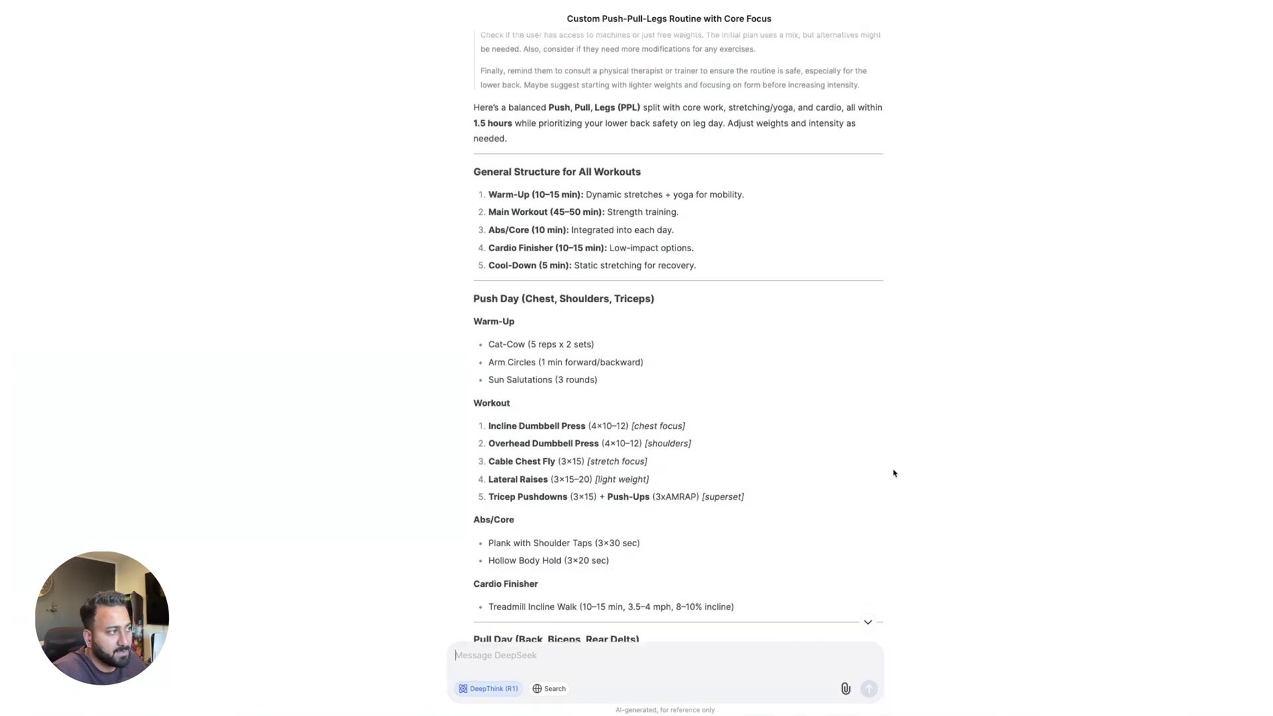
drag(475, 157, 734, 443)
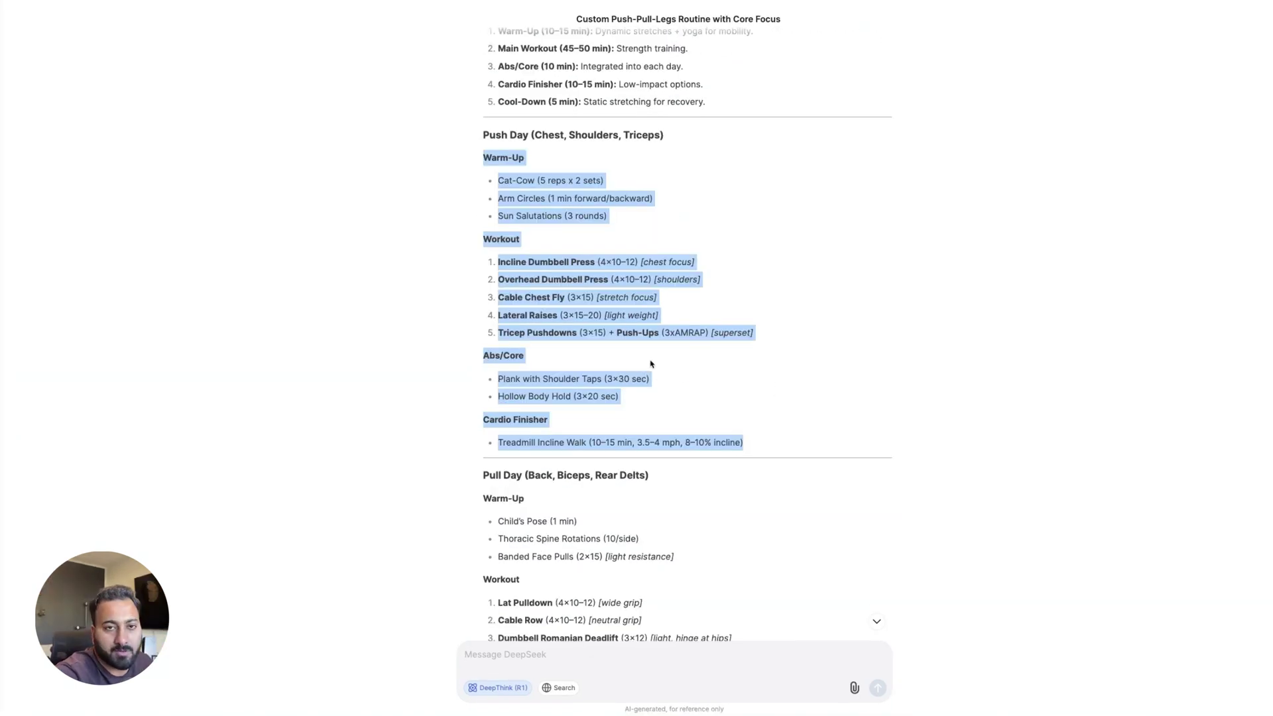
scroll(639, 309, down, 20)
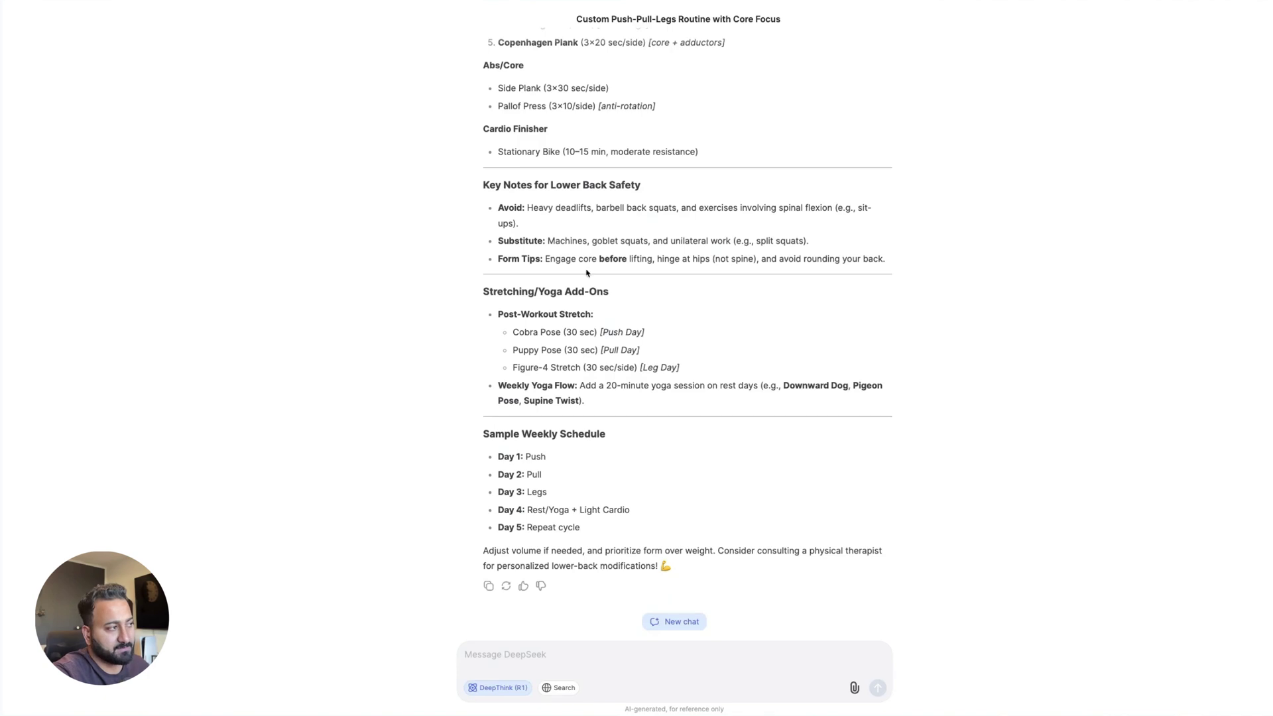